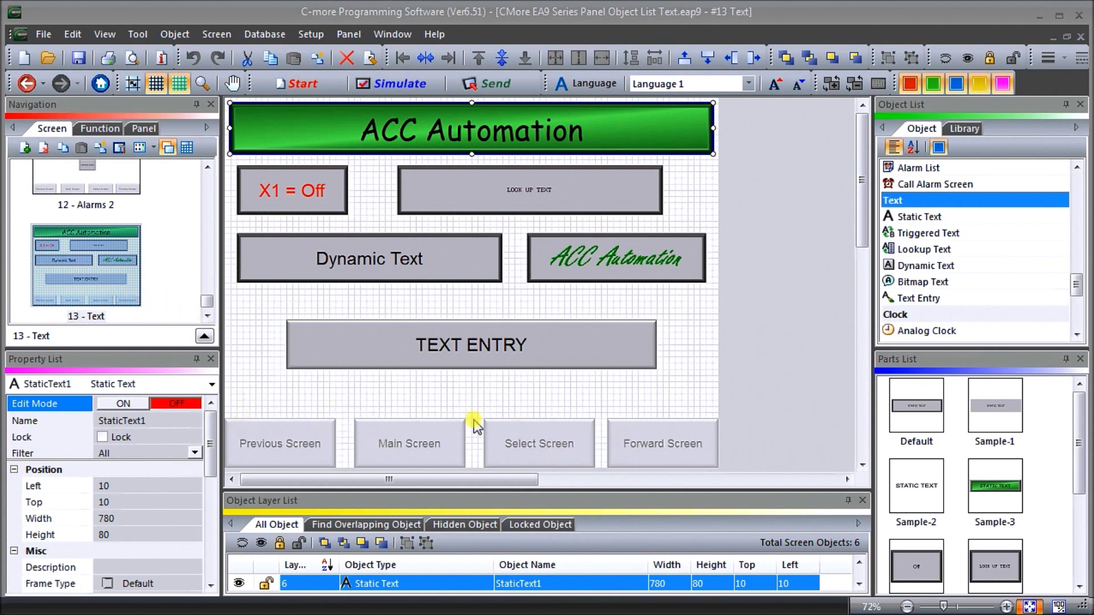
- On screen 100 - Common Screen Menu, check which screens the selector lists, changing nothing
{"action": "left_click_drag", "start_coordinate": [205, 316], "coordinate": [204, 199]}
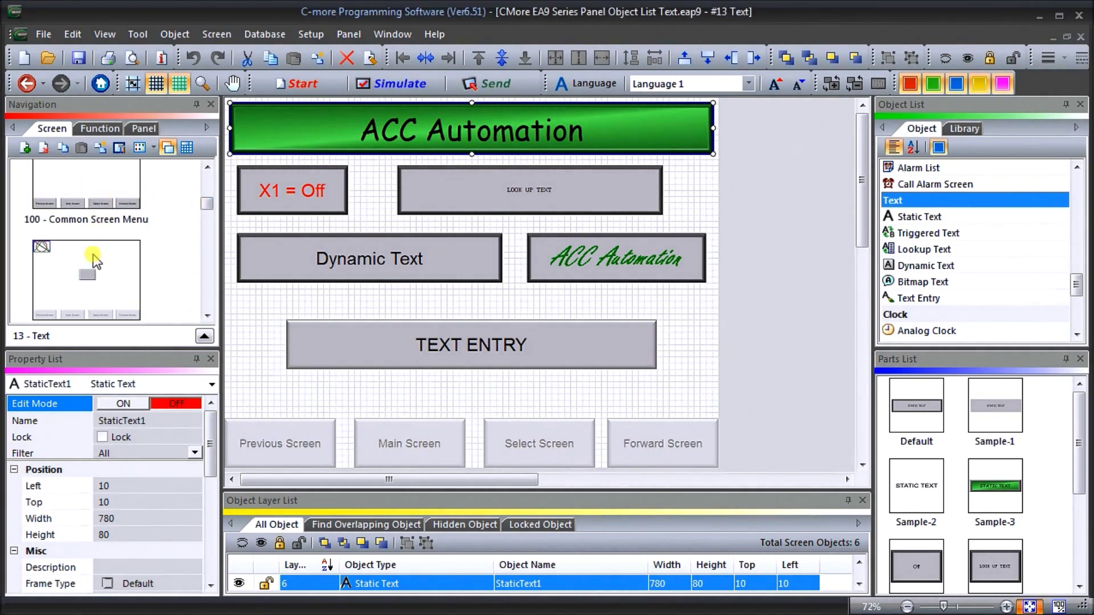
{"action": "left_click", "coordinate": [103, 208]}
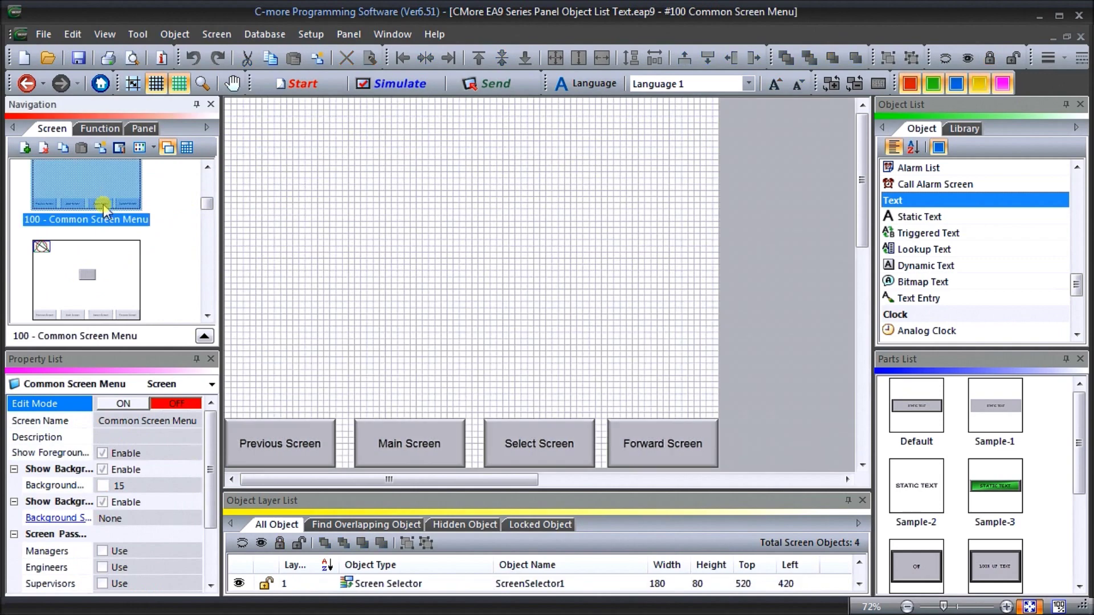
{"action": "double_click", "coordinate": [530, 439]}
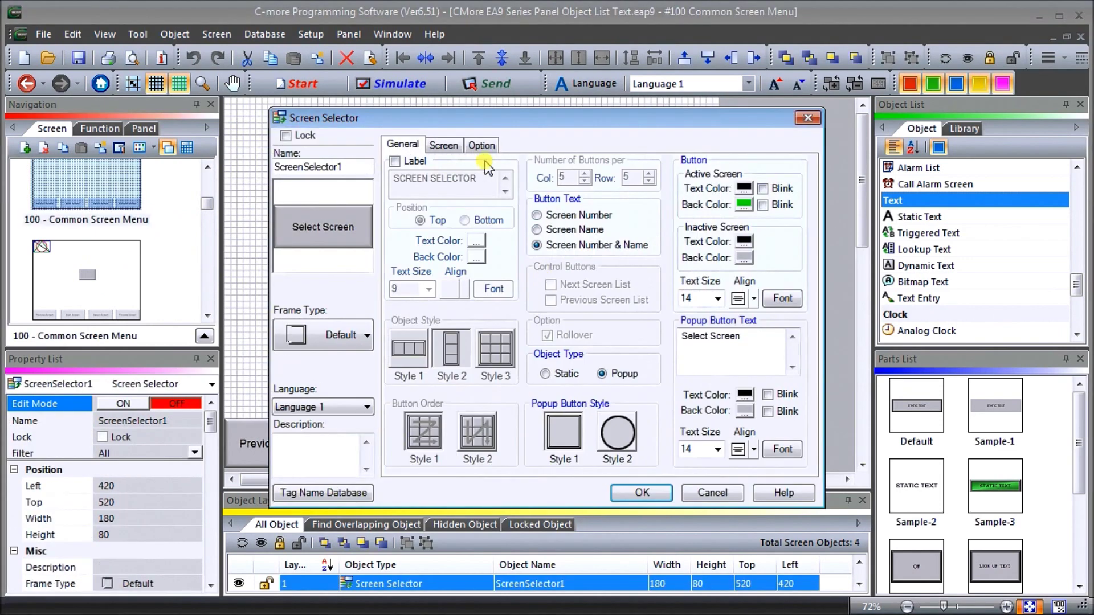
{"action": "left_click", "coordinate": [454, 147]}
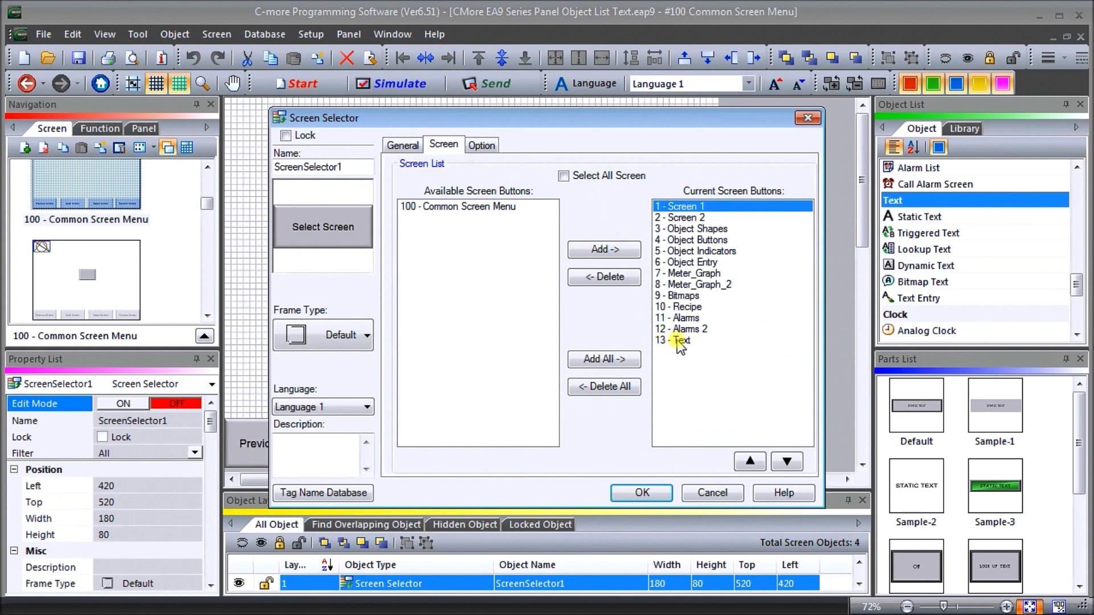
{"action": "left_click", "coordinate": [708, 496]}
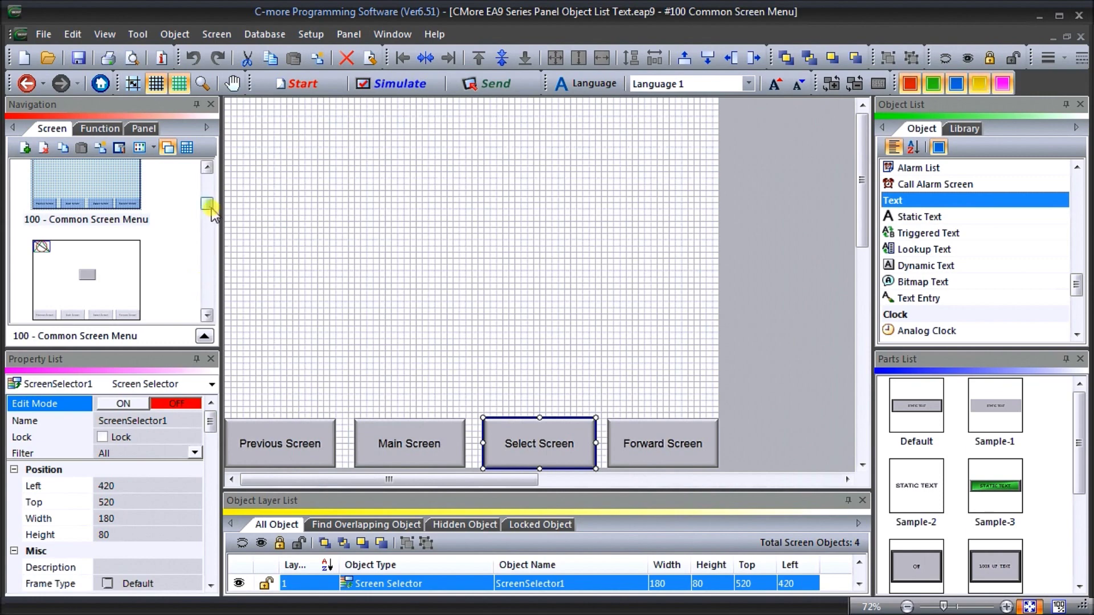
- Open screen 13 - Text and bring up the ACC Automation banner's static text settings
{"action": "left_click_drag", "start_coordinate": [208, 207], "coordinate": [208, 300]}
{"action": "double_click", "coordinate": [117, 288]}
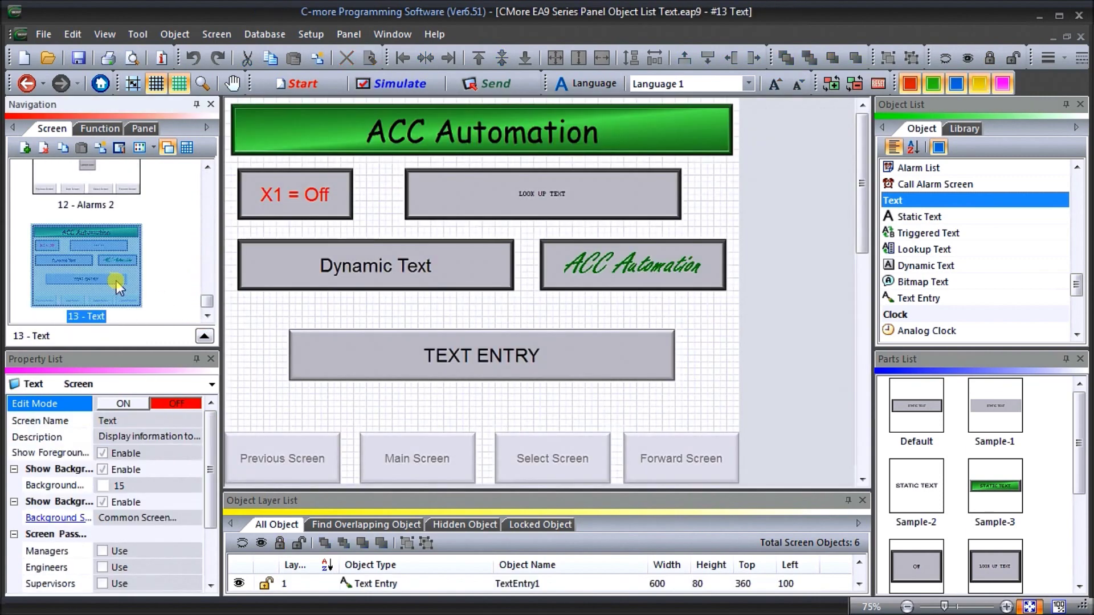
{"action": "left_click", "coordinate": [462, 129]}
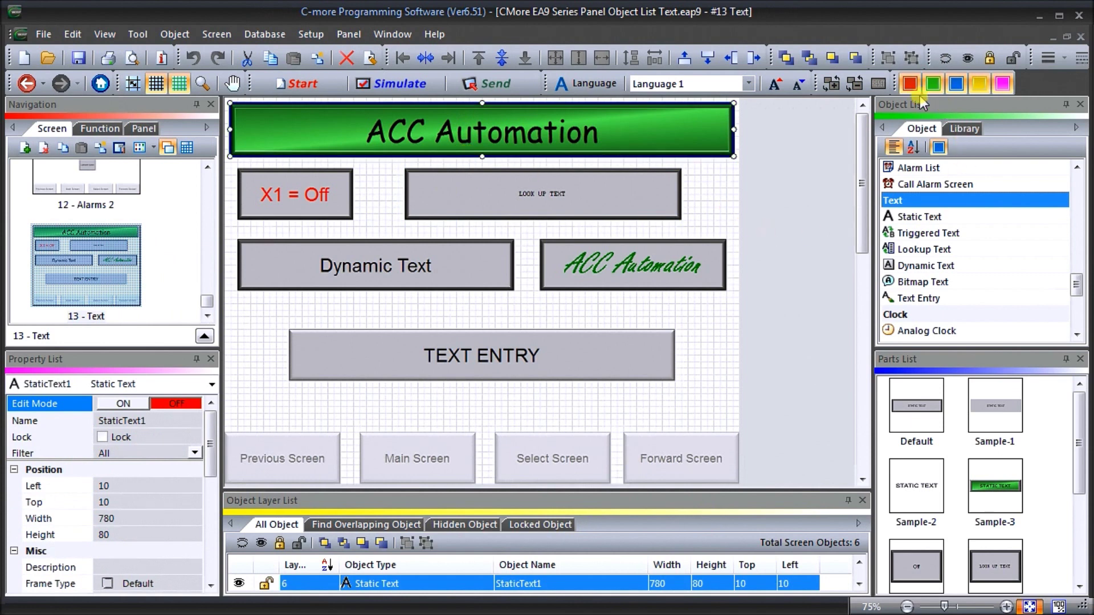
{"action": "left_click", "coordinate": [937, 218]}
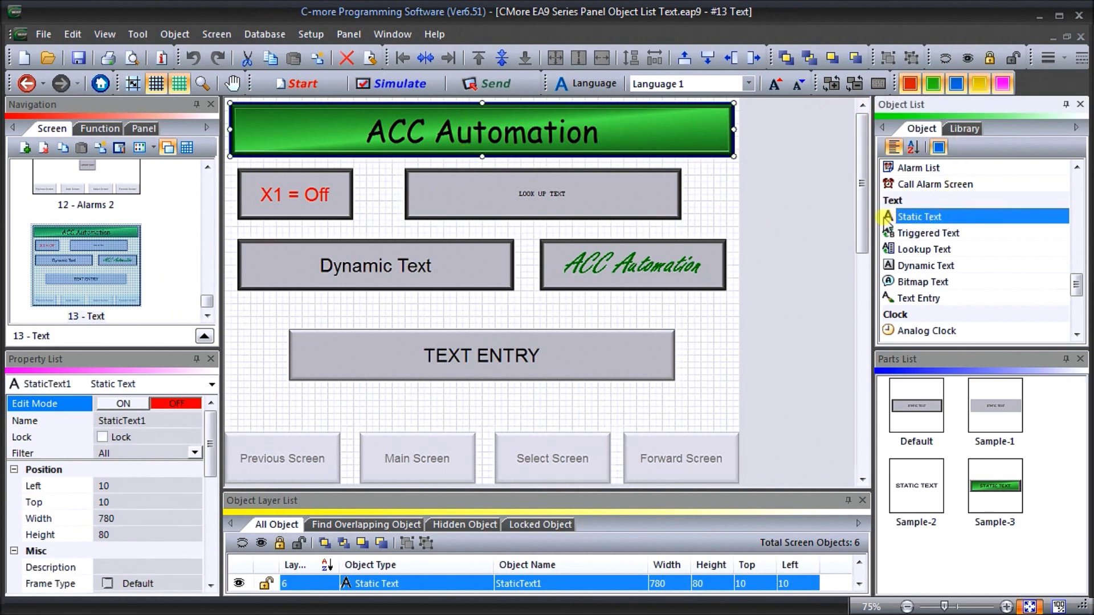
{"action": "left_click", "coordinate": [449, 132]}
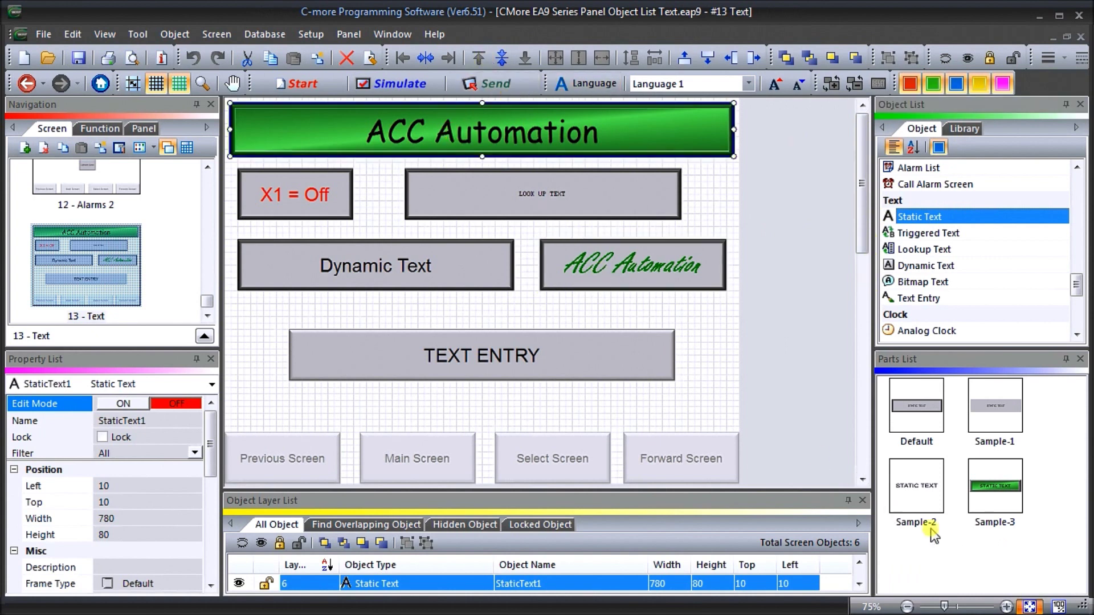
{"action": "double_click", "coordinate": [464, 123]}
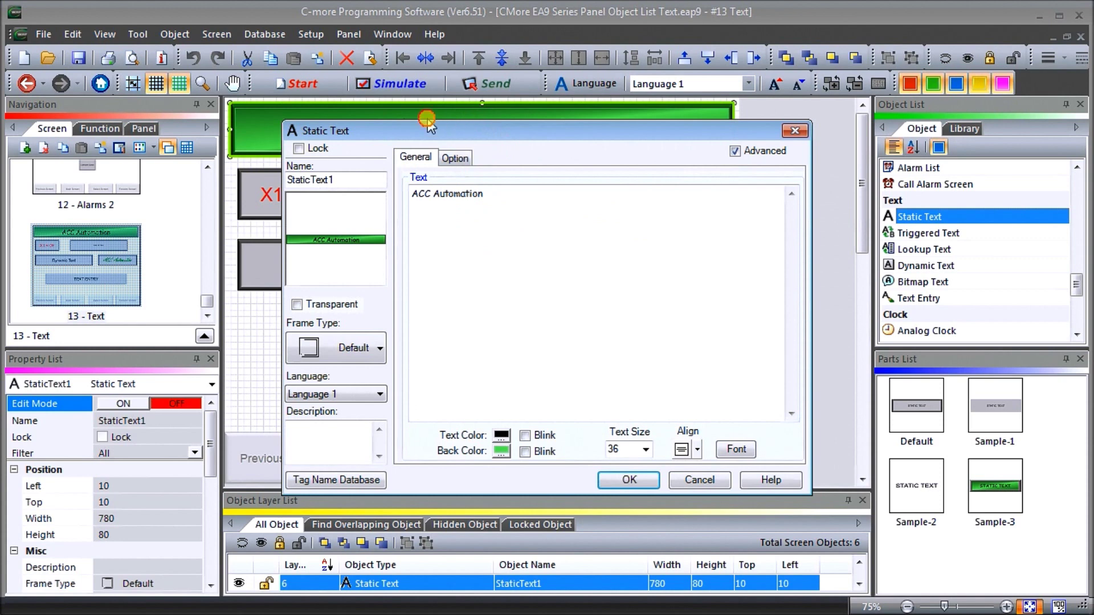
- Close the banner settings unchanged and cancel placing a new static text object
{"action": "left_click_drag", "start_coordinate": [463, 136], "coordinate": [428, 121]}
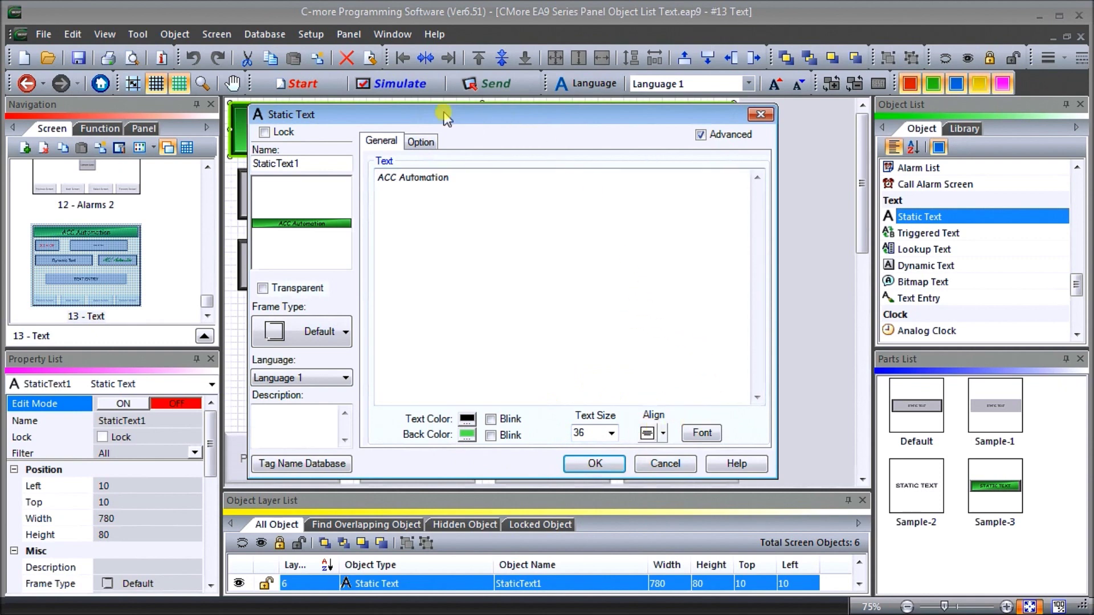
{"action": "left_click", "coordinate": [655, 466]}
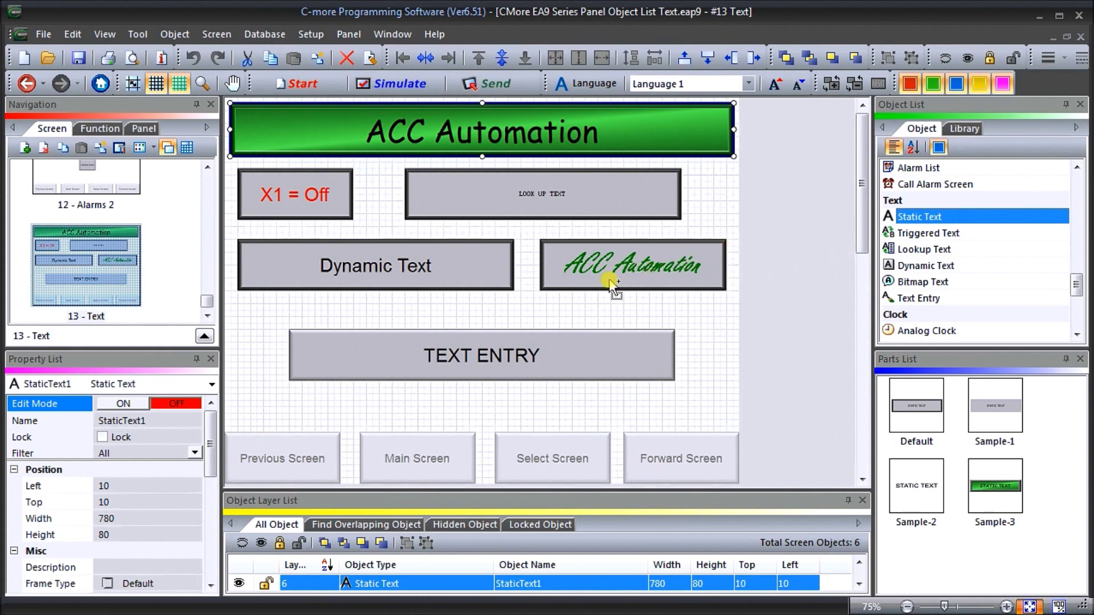
{"action": "left_click", "coordinate": [495, 306]}
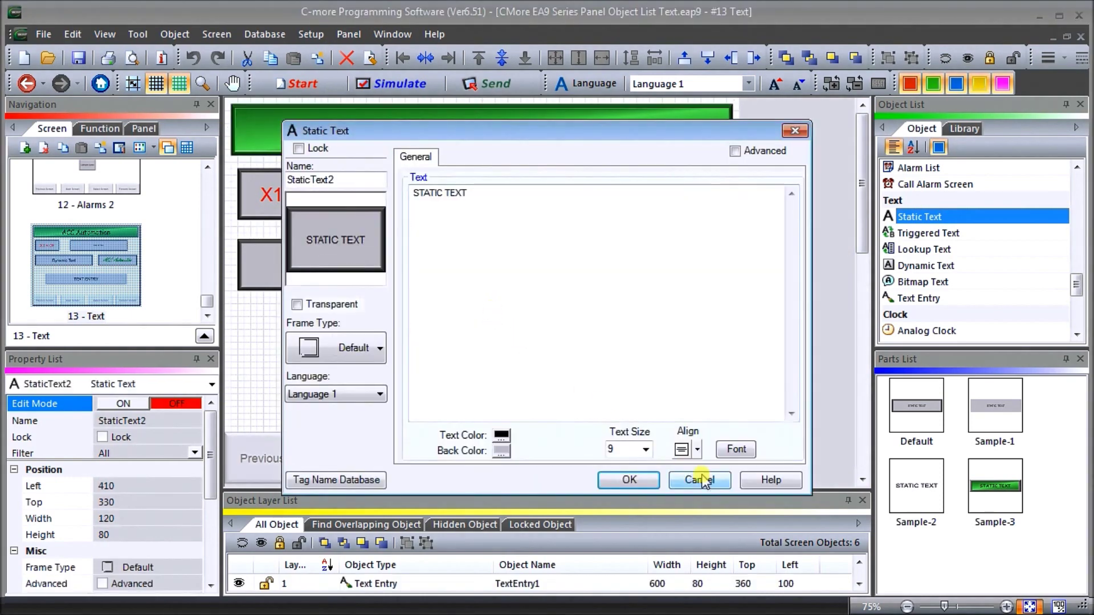
{"action": "left_click", "coordinate": [700, 480]}
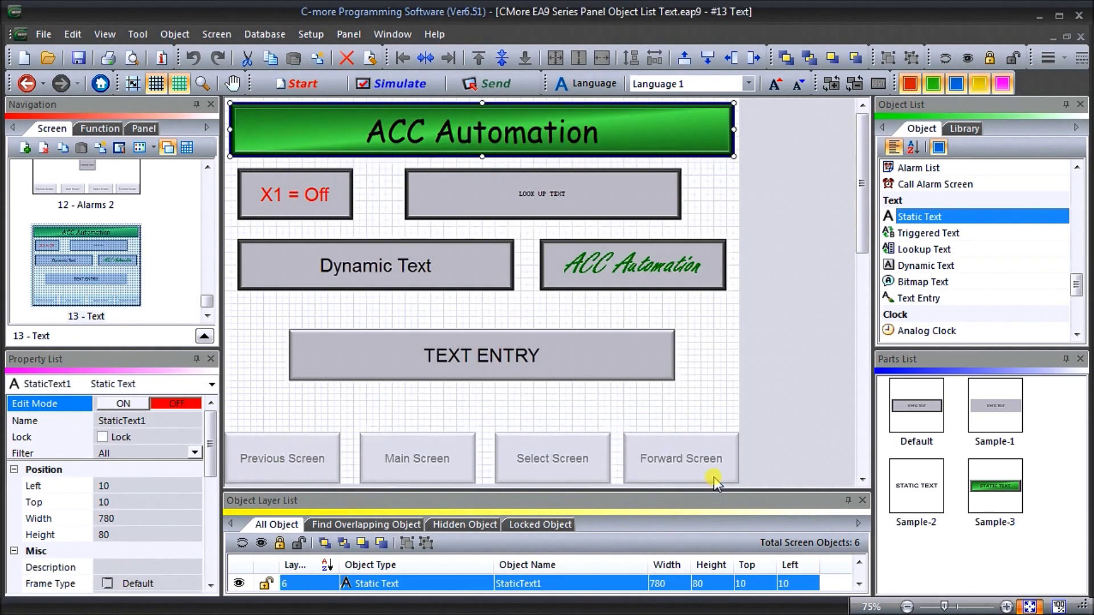
- Set the X1 triggered text's Simulate switch to ON so it previews X1 = On
{"action": "left_click", "coordinate": [948, 233]}
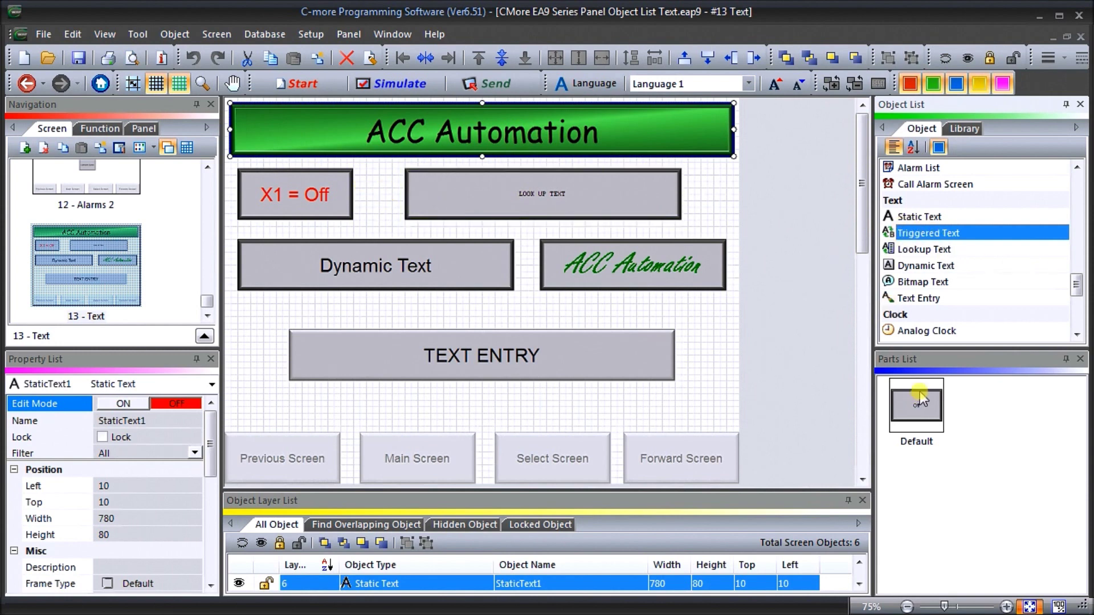
{"action": "left_click", "coordinate": [306, 196]}
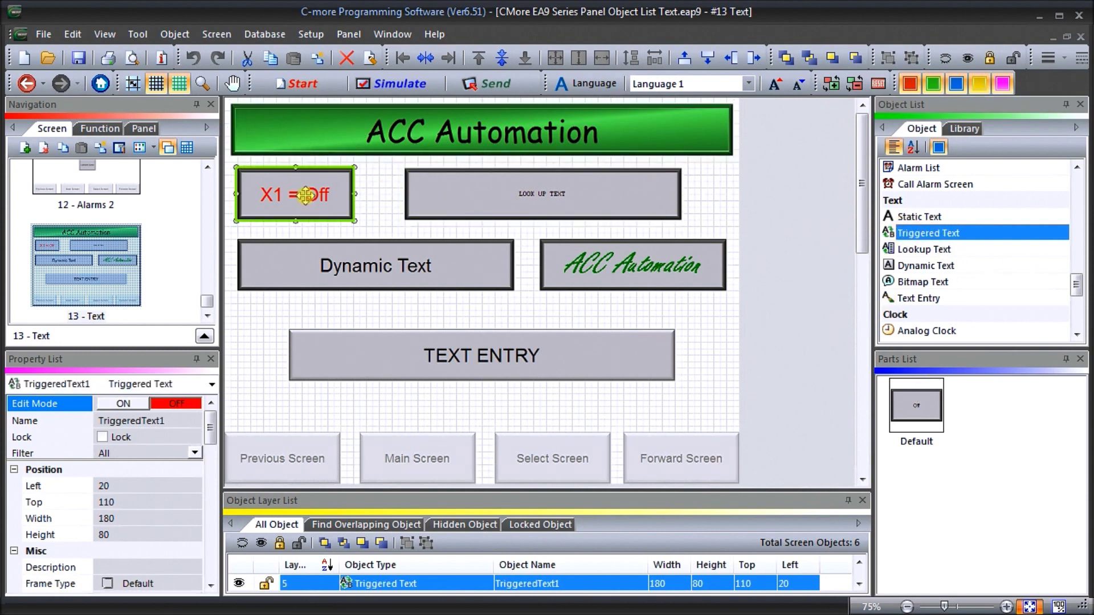
{"action": "double_click", "coordinate": [300, 192]}
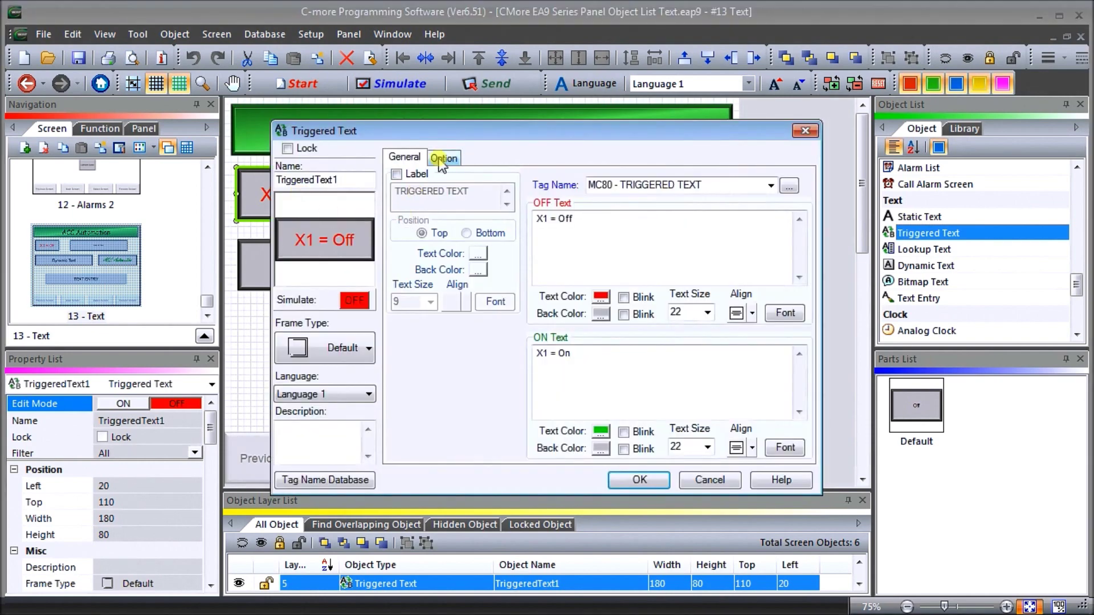
{"action": "left_click_drag", "start_coordinate": [403, 110], "coordinate": [382, 106]}
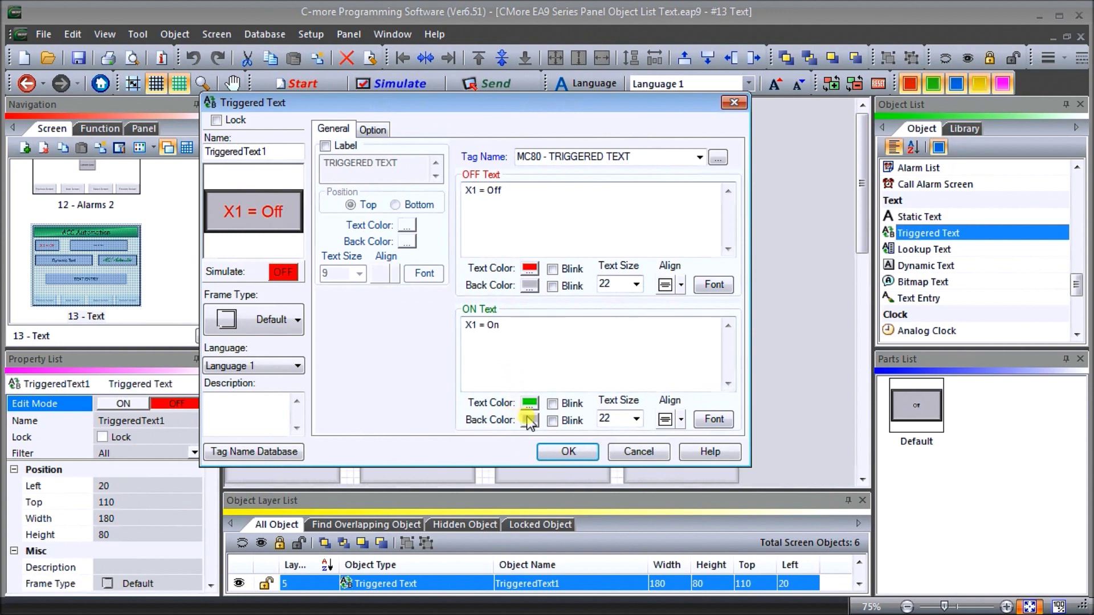
{"action": "left_click", "coordinate": [280, 275]}
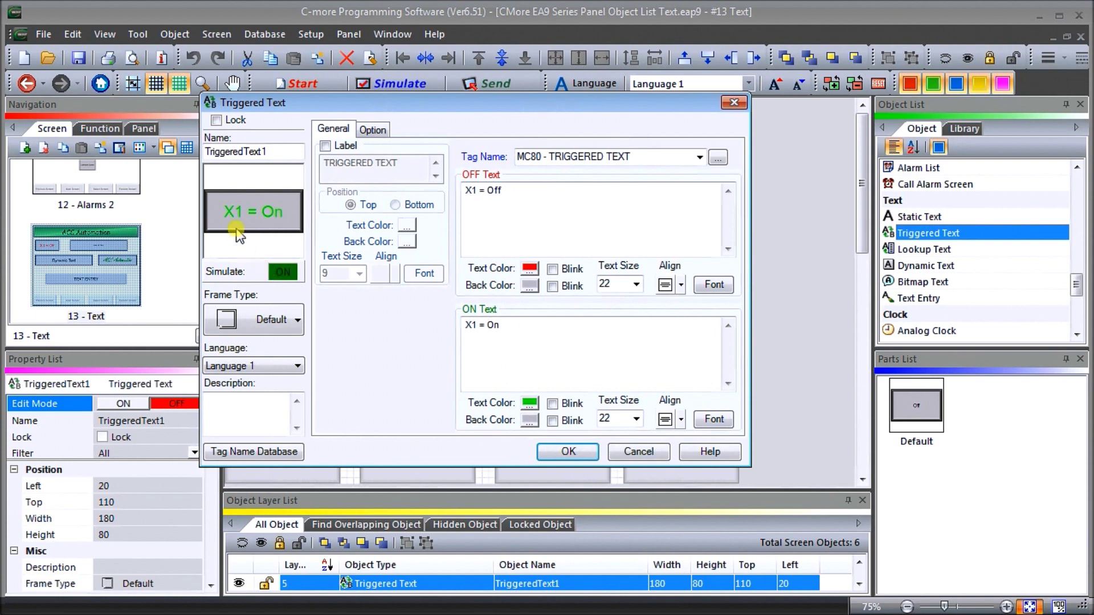
{"action": "left_click", "coordinate": [284, 274]}
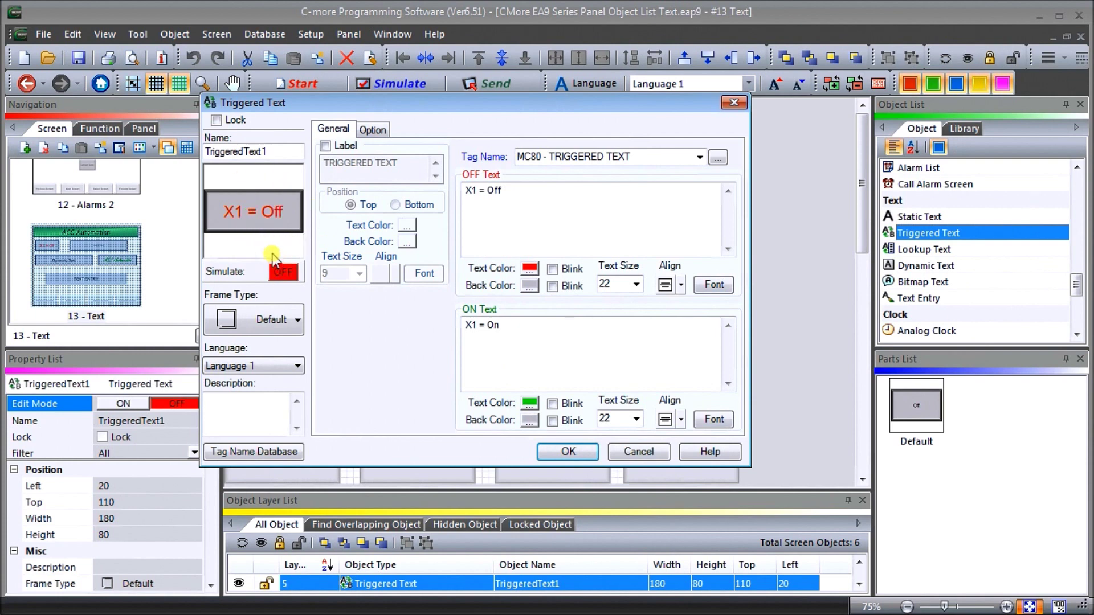
{"action": "left_click", "coordinate": [281, 274]}
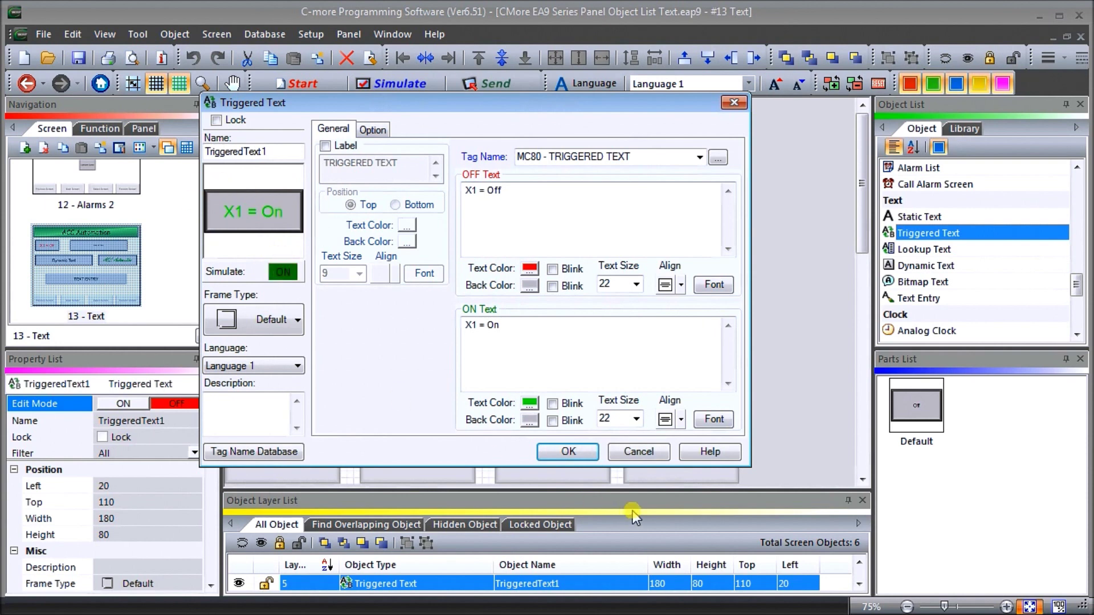
{"action": "left_click", "coordinate": [599, 455]}
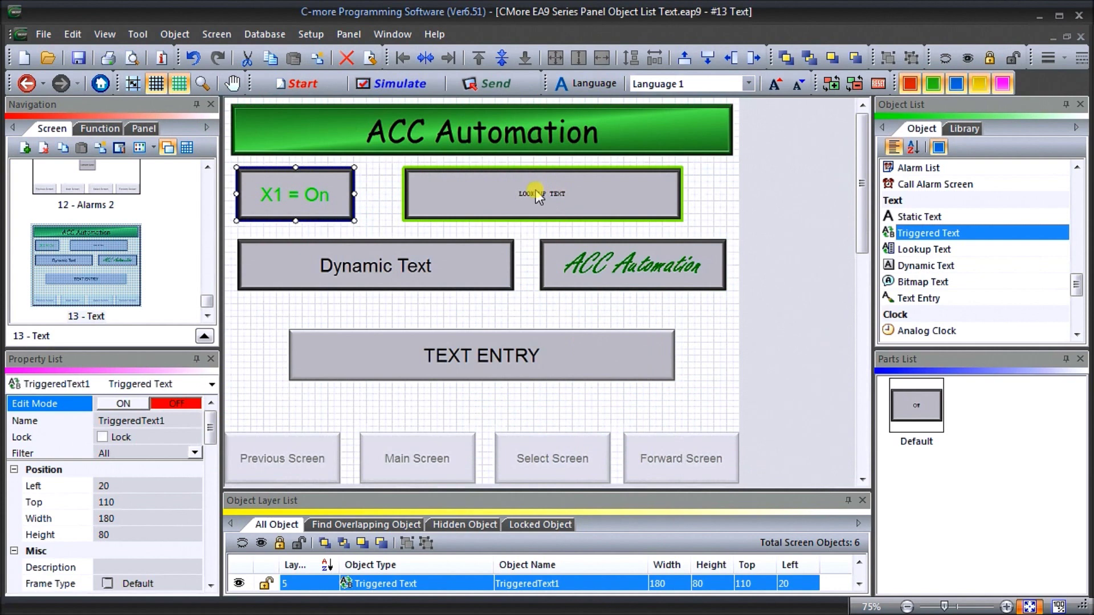
- Open the LOOK UP TEXT object's settings and its Message Database of three messages
{"action": "left_click", "coordinate": [912, 250]}
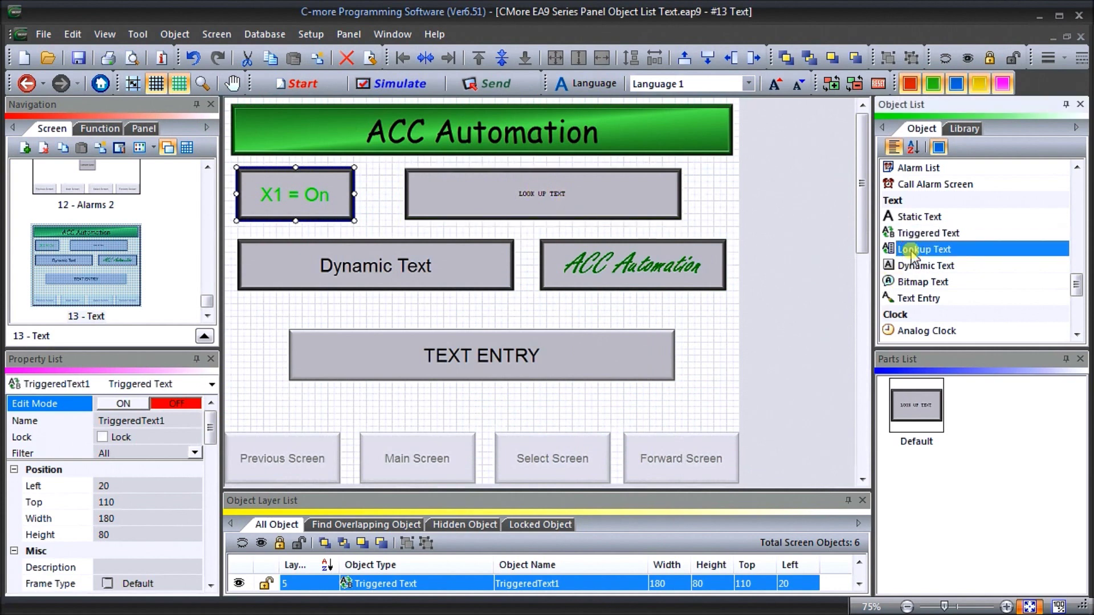
{"action": "double_click", "coordinate": [563, 187]}
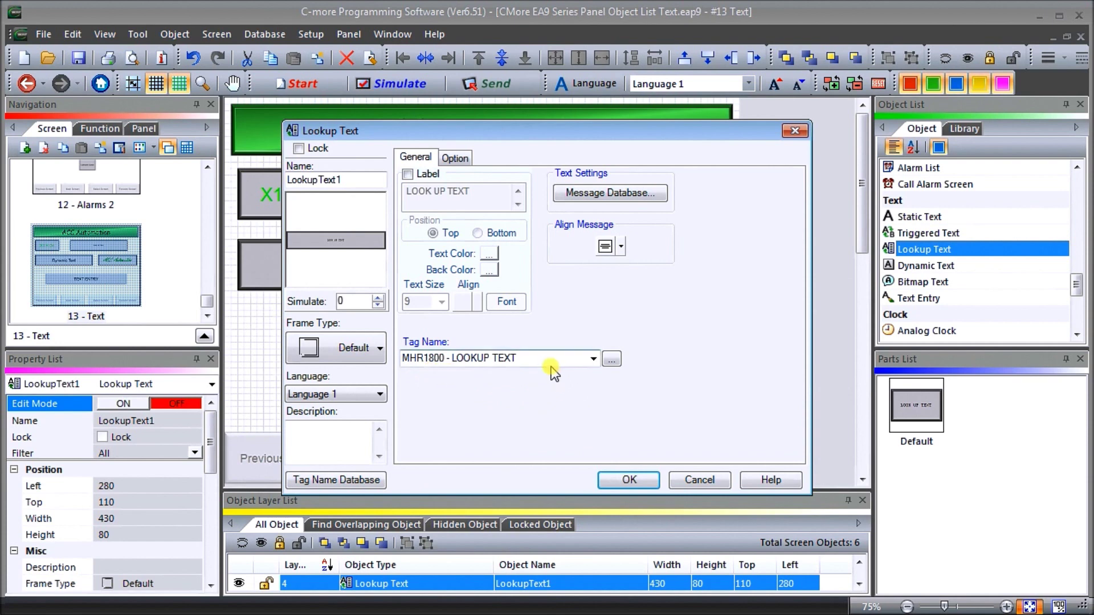
{"action": "left_click", "coordinate": [620, 194]}
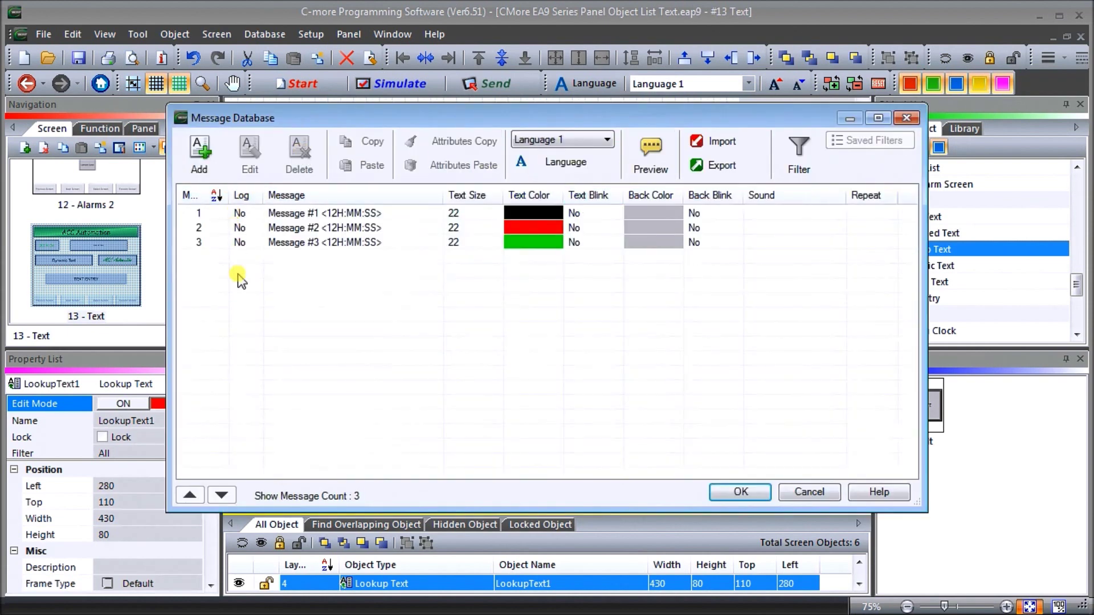
- Review Message #1 in the editor, then close the Message Database and Lookup Text settings
{"action": "left_click", "coordinate": [393, 212]}
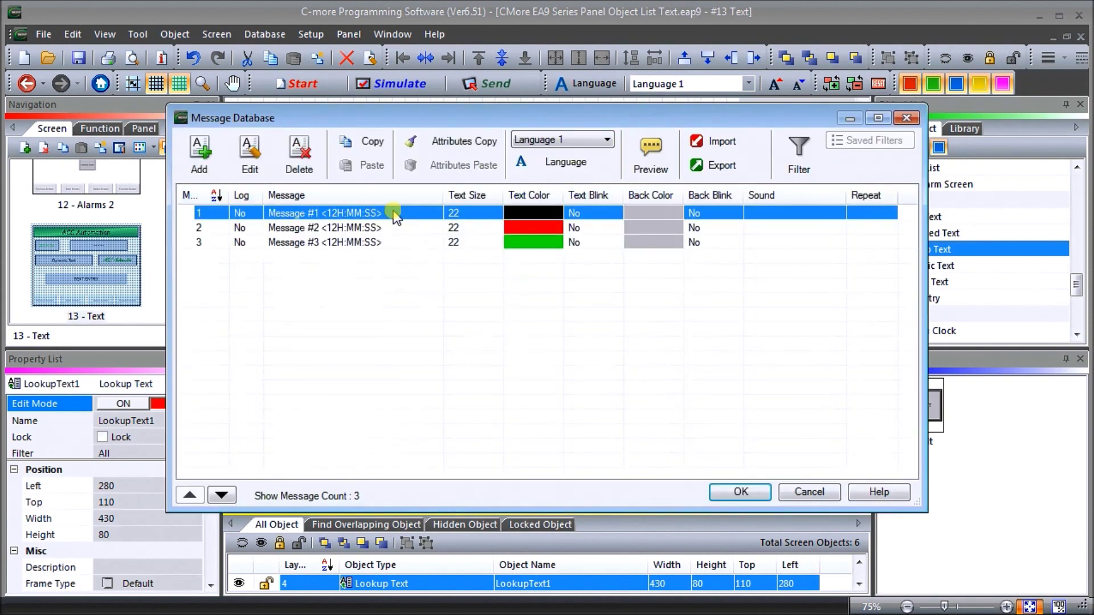
{"action": "left_click", "coordinate": [262, 158]}
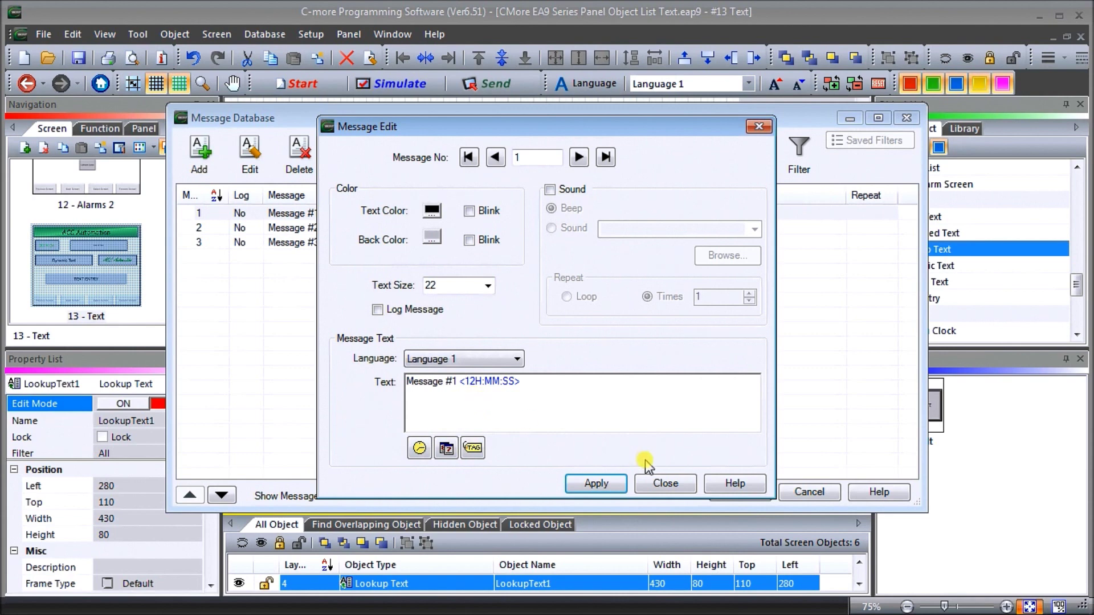
{"action": "left_click", "coordinate": [666, 484]}
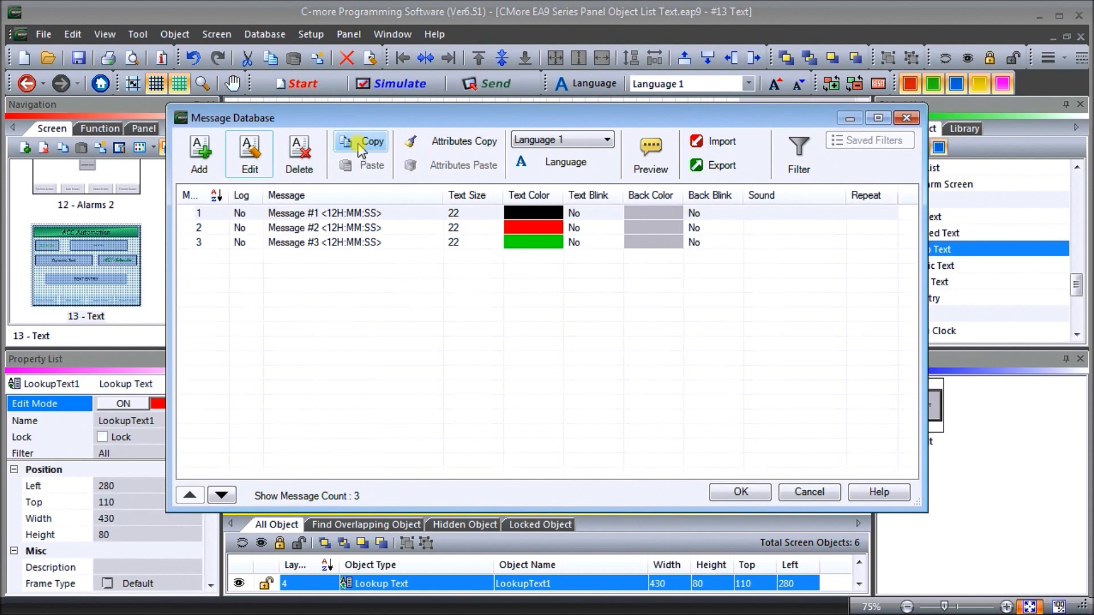
{"action": "left_click", "coordinate": [521, 231]}
{"action": "left_click", "coordinate": [741, 492]}
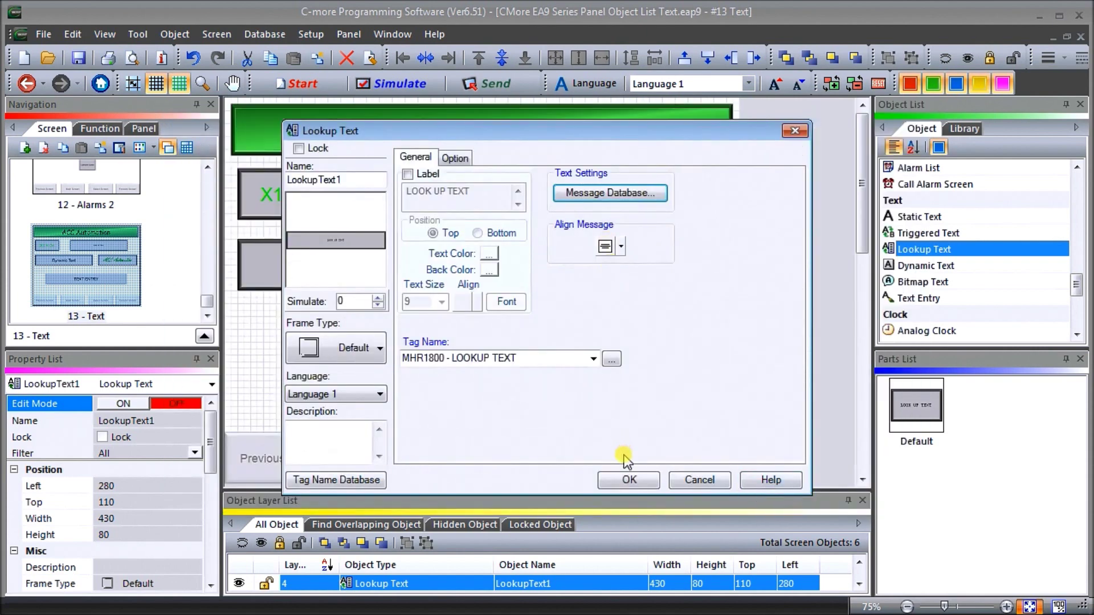
{"action": "left_click", "coordinate": [629, 480]}
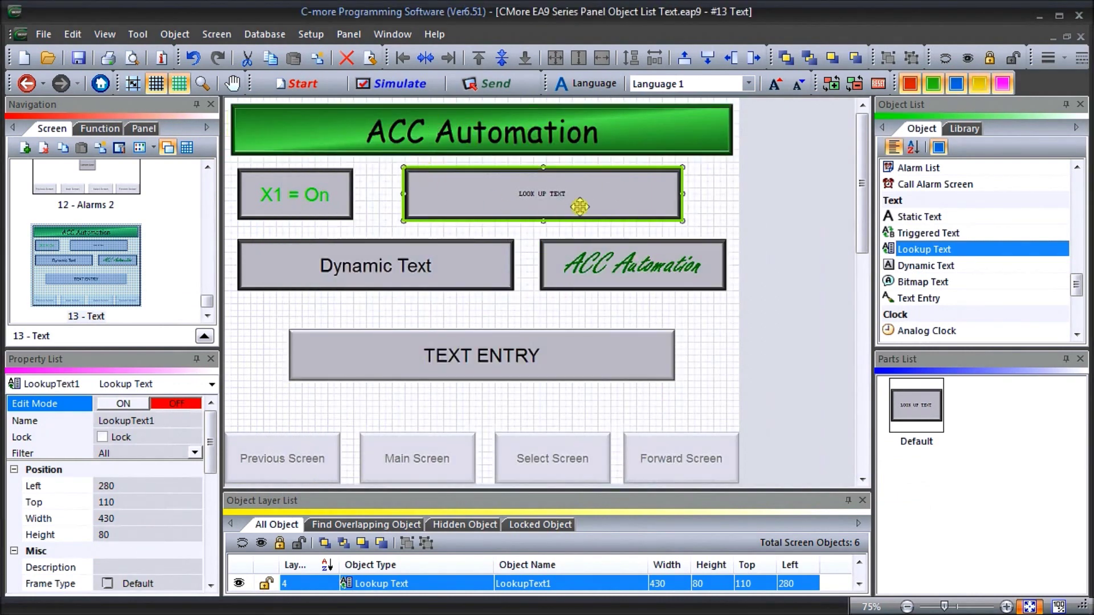
{"action": "left_click", "coordinate": [935, 266]}
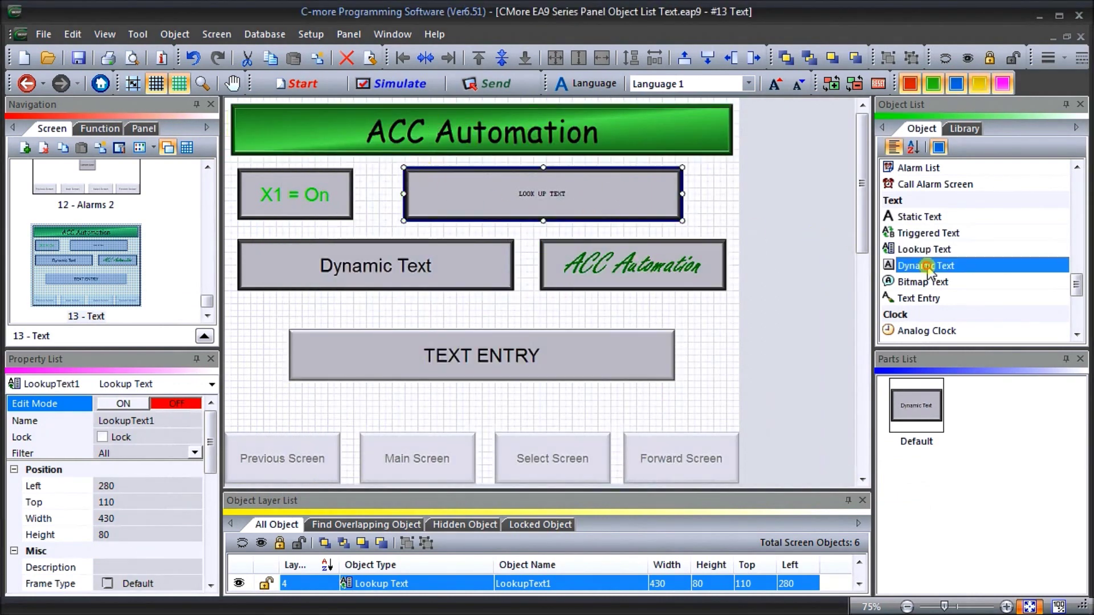
{"action": "left_click", "coordinate": [393, 263]}
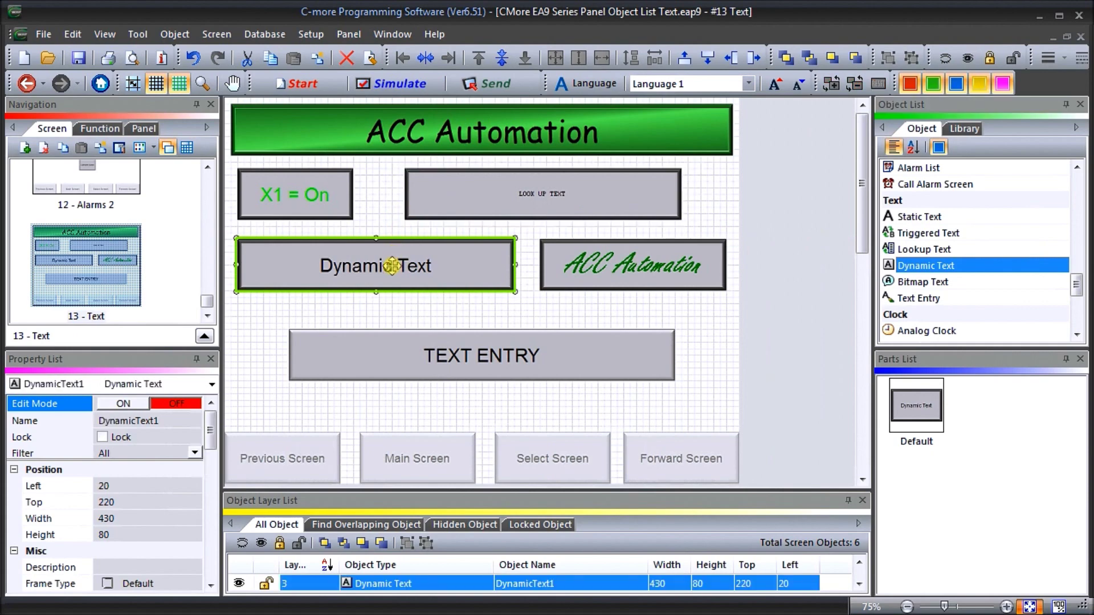
{"action": "double_click", "coordinate": [392, 266]}
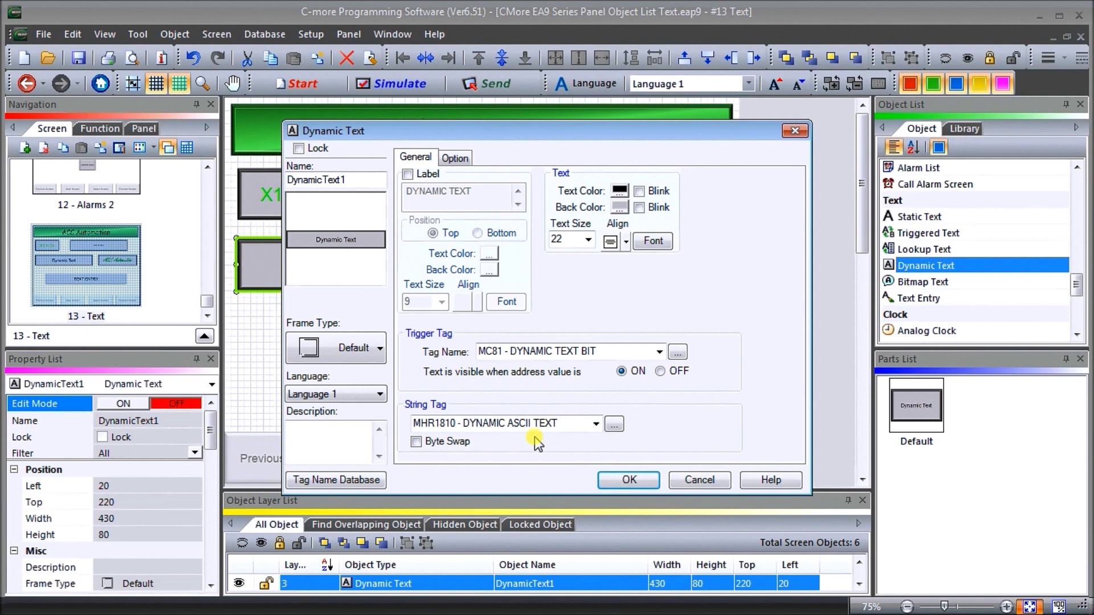
{"action": "left_click", "coordinate": [458, 157]}
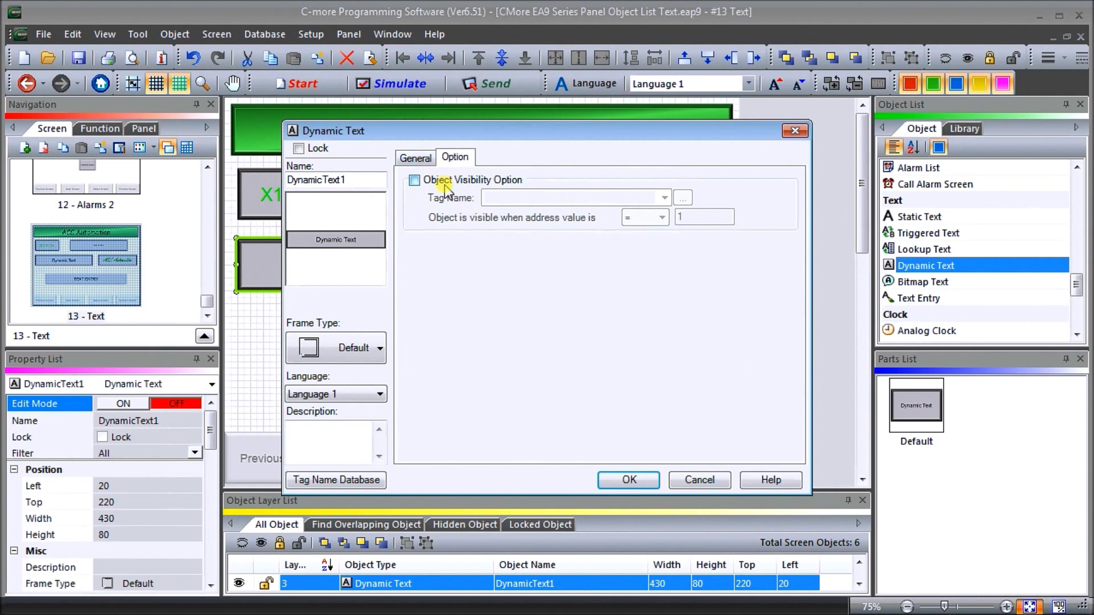
{"action": "left_click", "coordinate": [418, 158]}
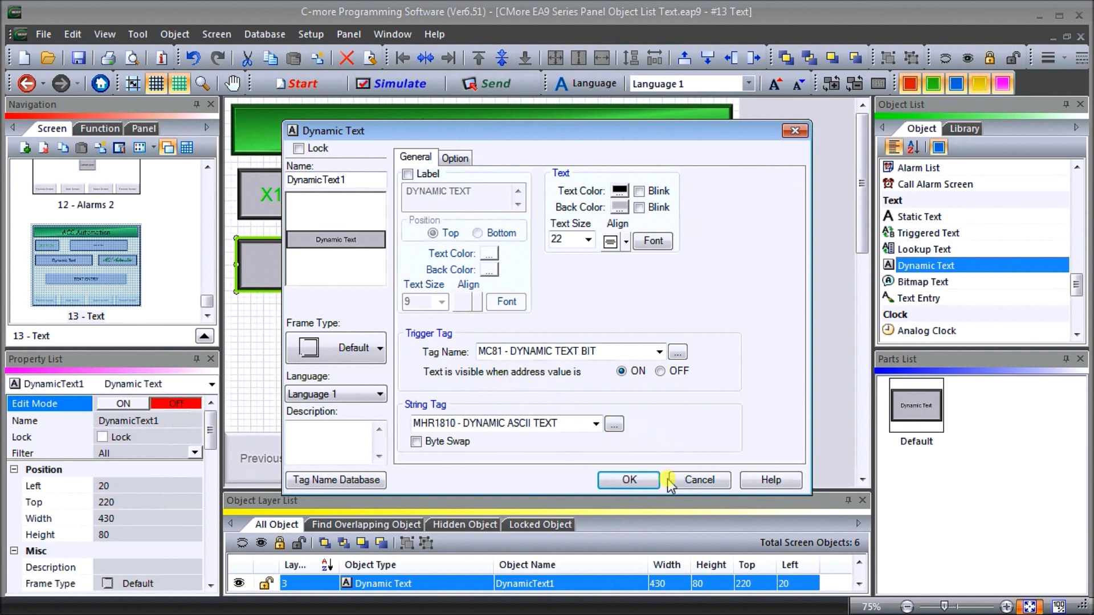
{"action": "left_click", "coordinate": [631, 481]}
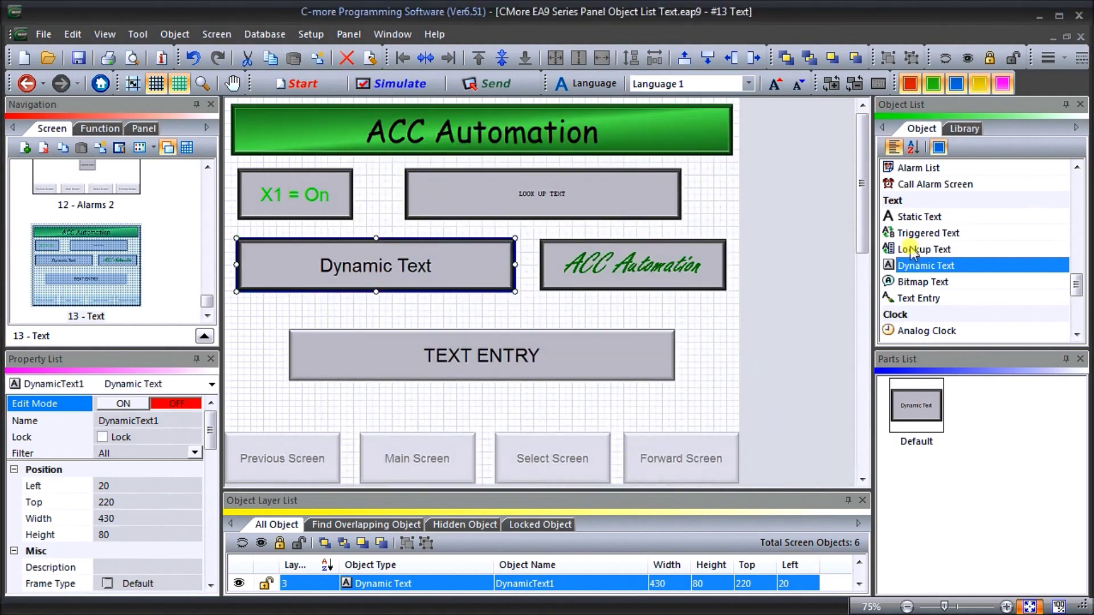
{"action": "left_click", "coordinate": [631, 263]}
{"action": "left_click", "coordinate": [937, 283]}
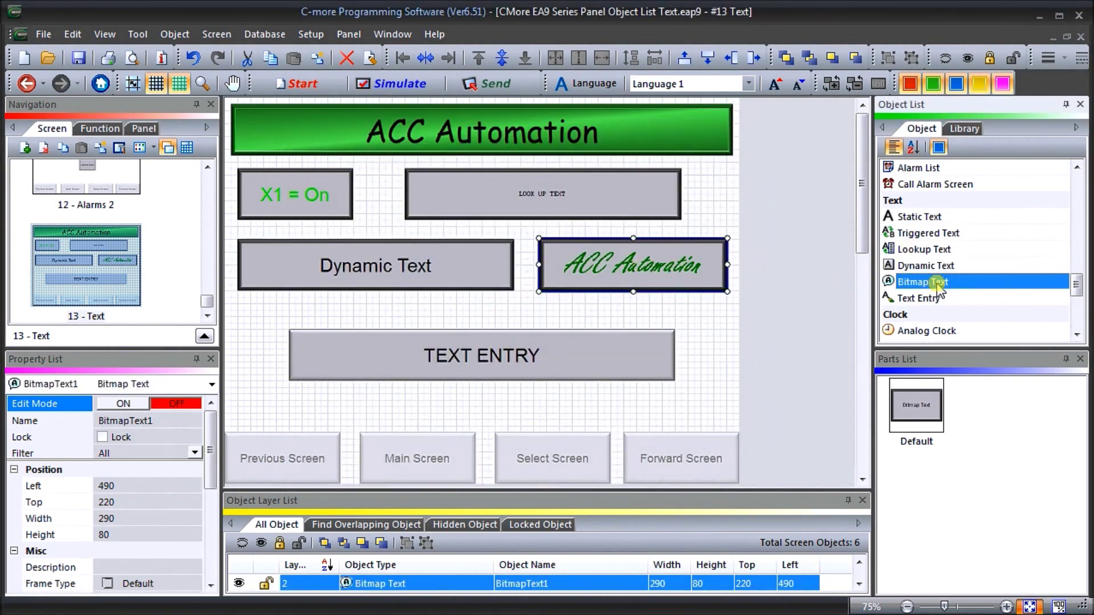
{"action": "double_click", "coordinate": [640, 263]}
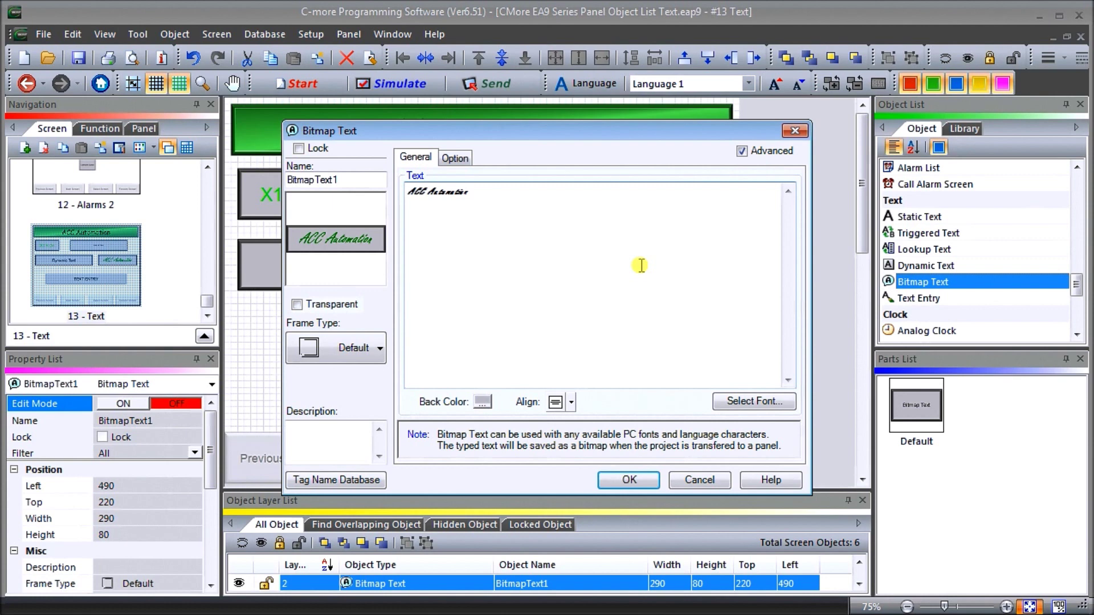
{"action": "left_click", "coordinate": [759, 401]}
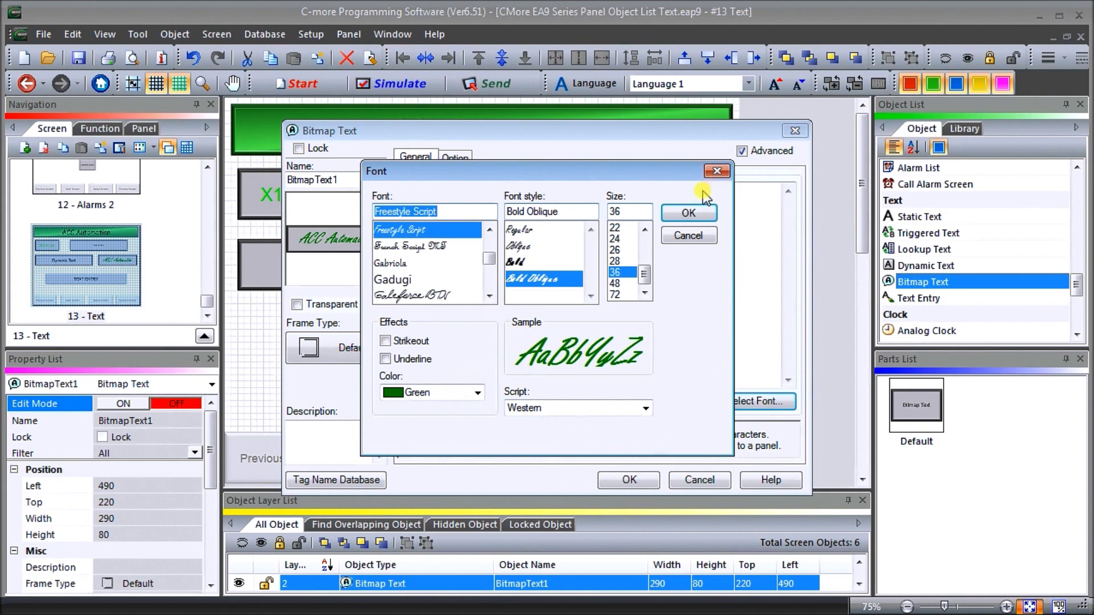
{"action": "left_click", "coordinate": [689, 212]}
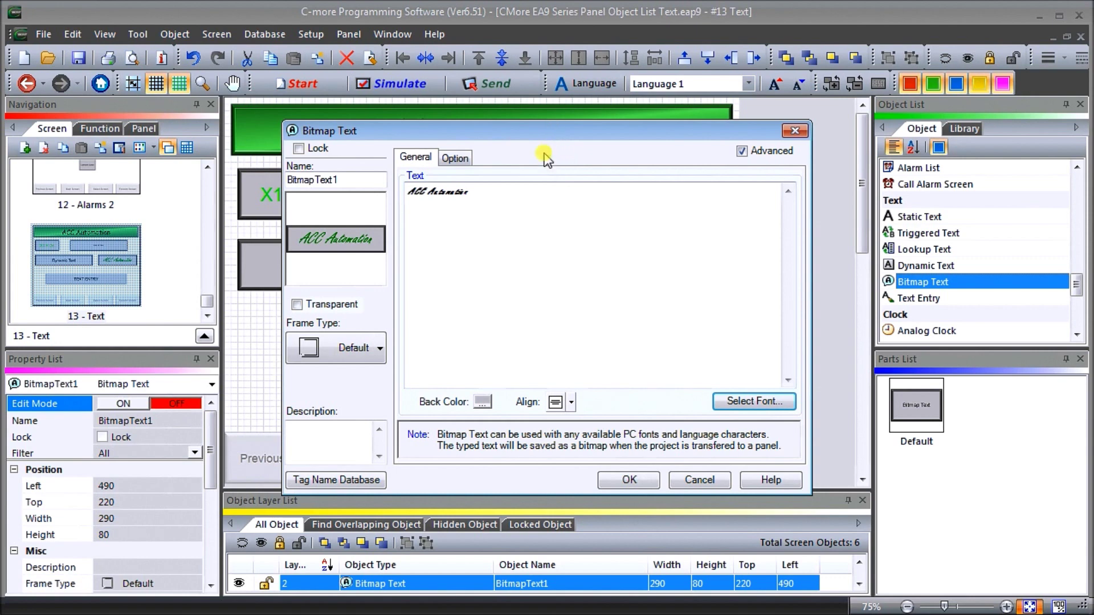
{"action": "left_click", "coordinate": [643, 477]}
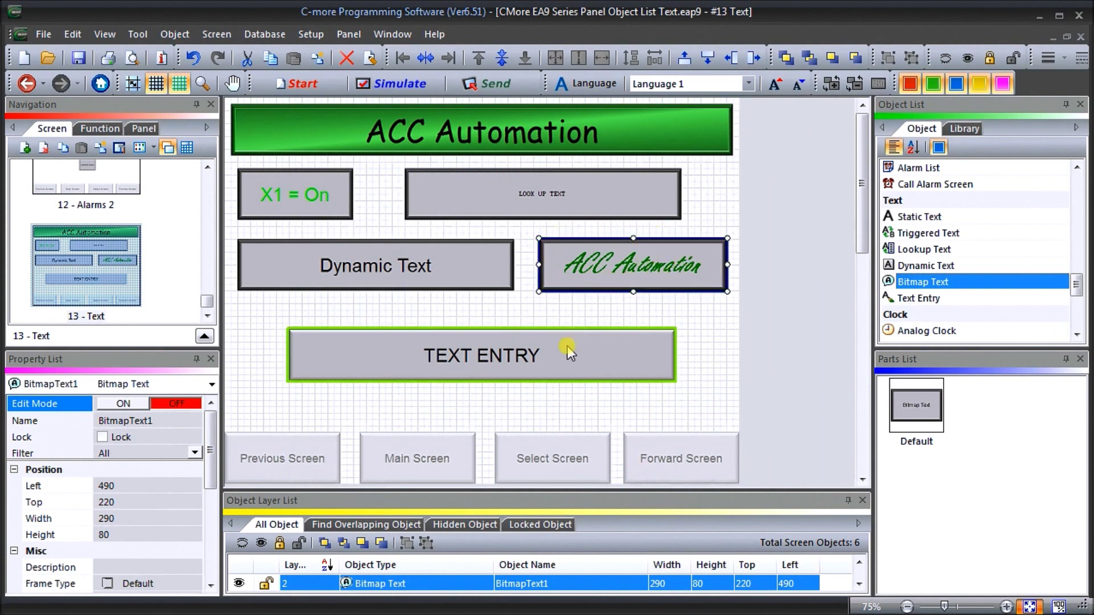
{"action": "left_click", "coordinate": [926, 298]}
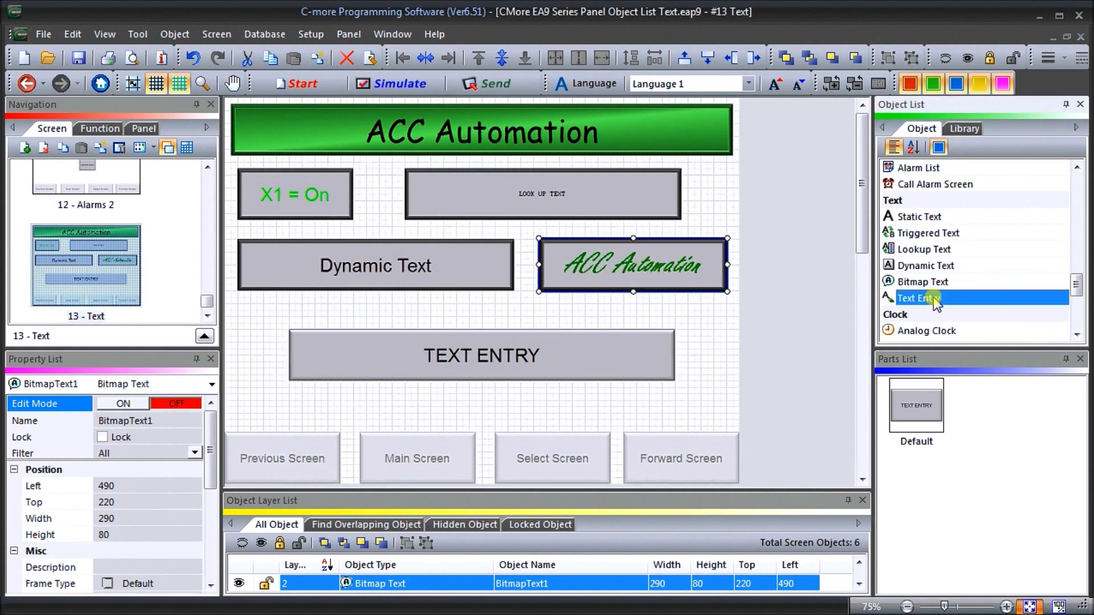
- Check the TEXT ENTRY object's Style 1 keypad in preview, then close its properties
{"action": "left_click", "coordinate": [532, 355]}
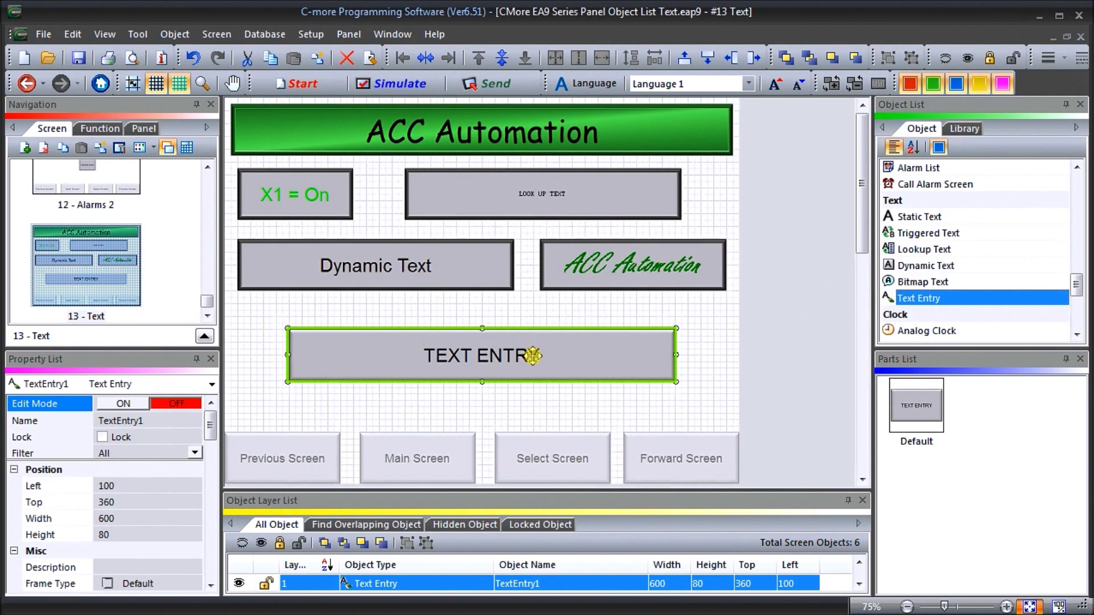
{"action": "double_click", "coordinate": [533, 356]}
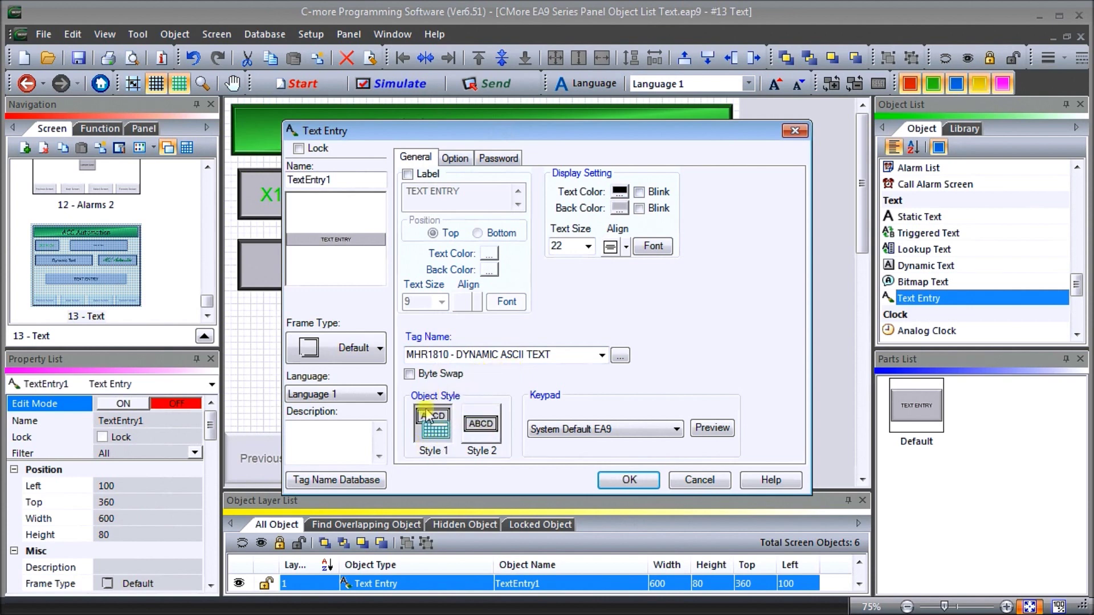
{"action": "left_click", "coordinate": [422, 456]}
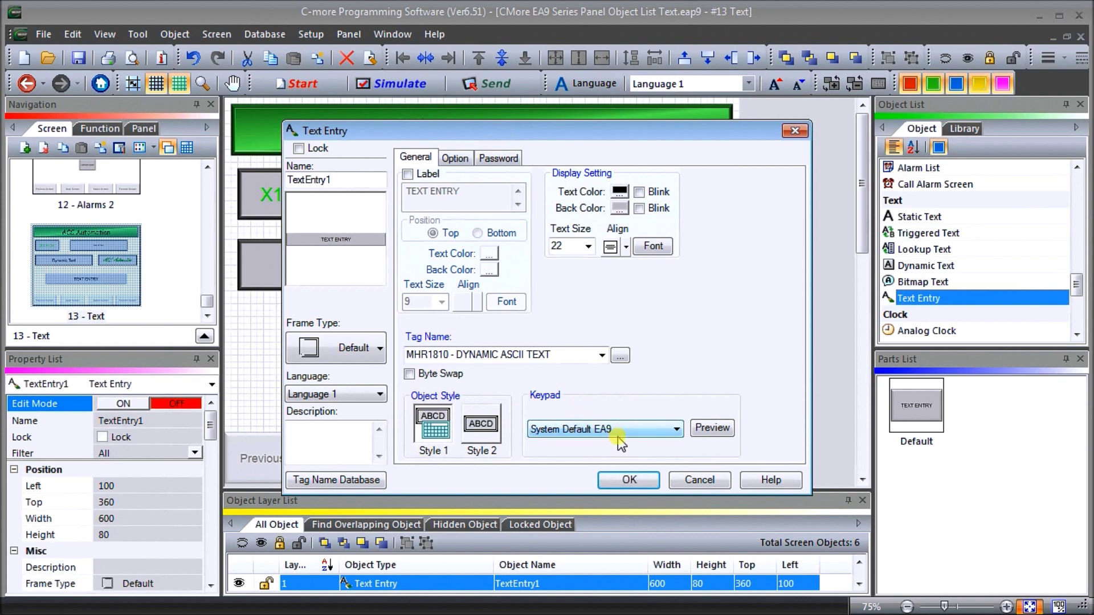
{"action": "left_click", "coordinate": [720, 433]}
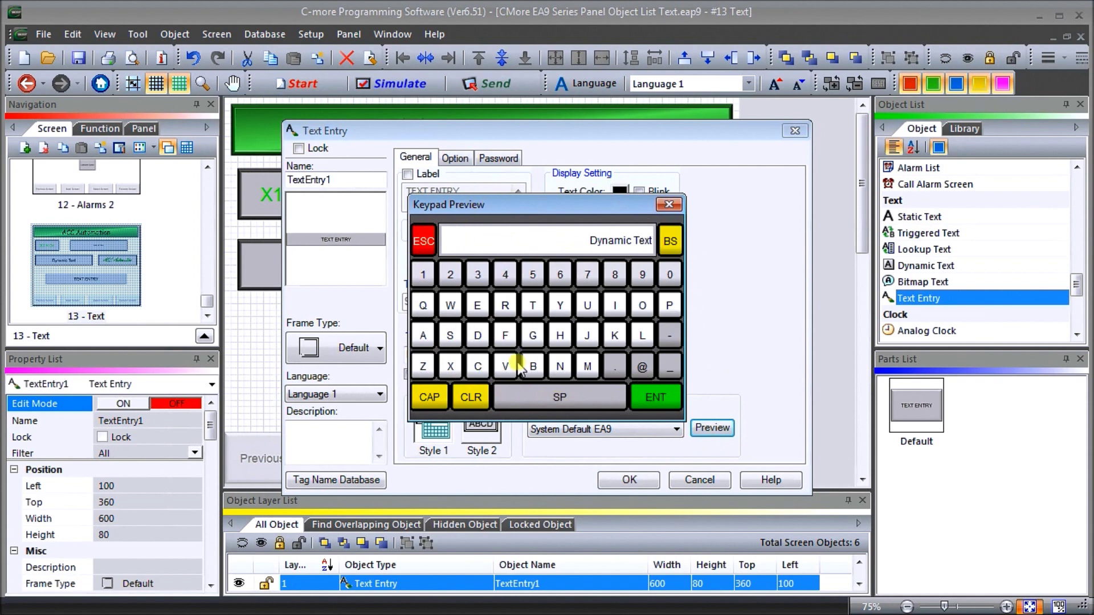
{"action": "left_click", "coordinate": [670, 205]}
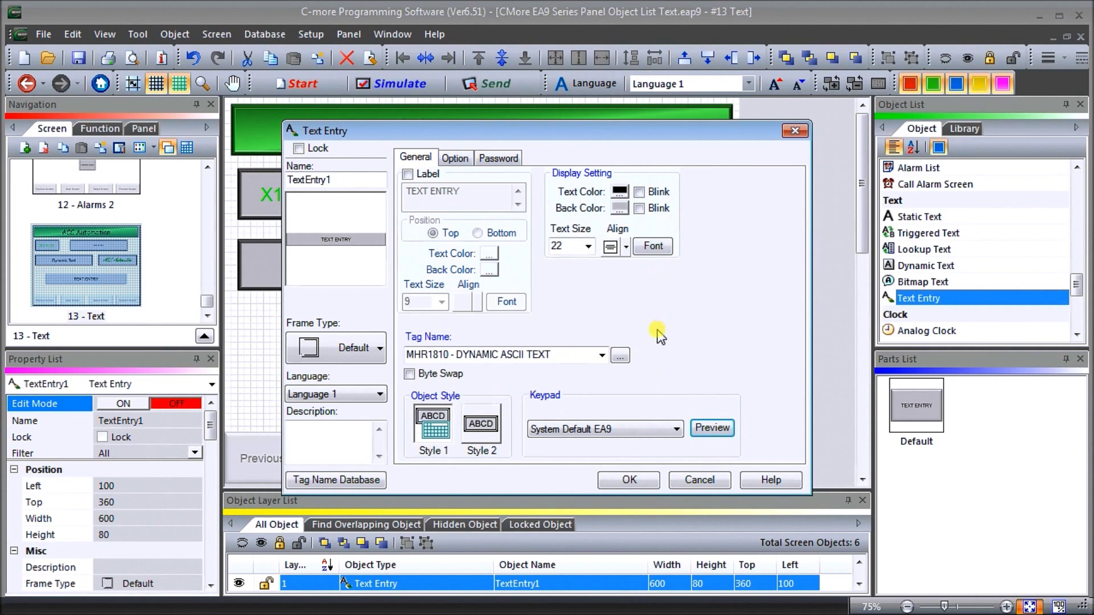
{"action": "left_click", "coordinate": [640, 482]}
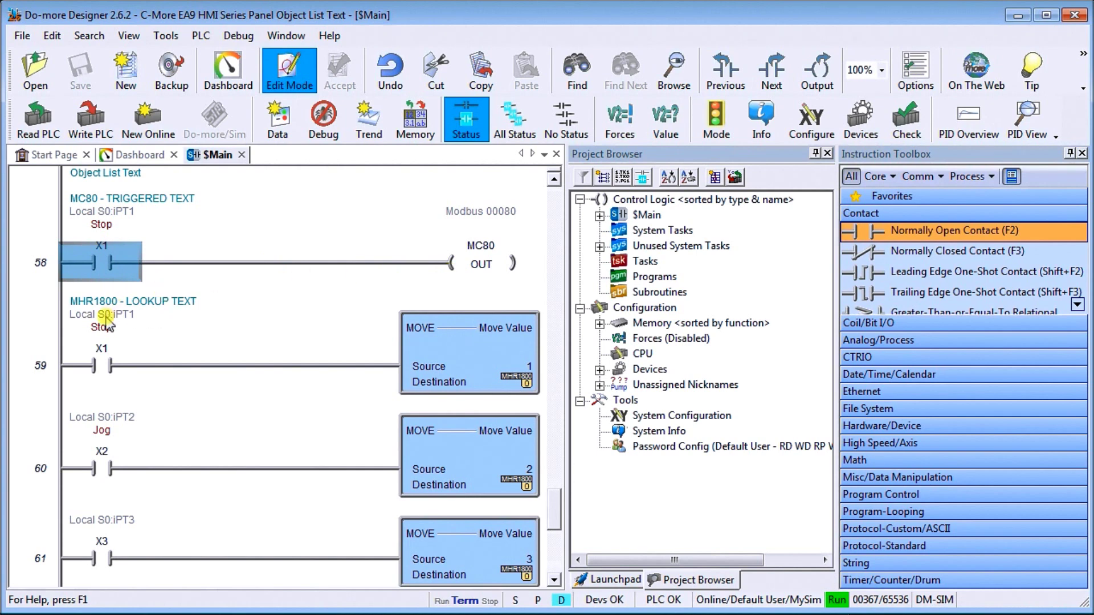
{"action": "left_click", "coordinate": [138, 349]}
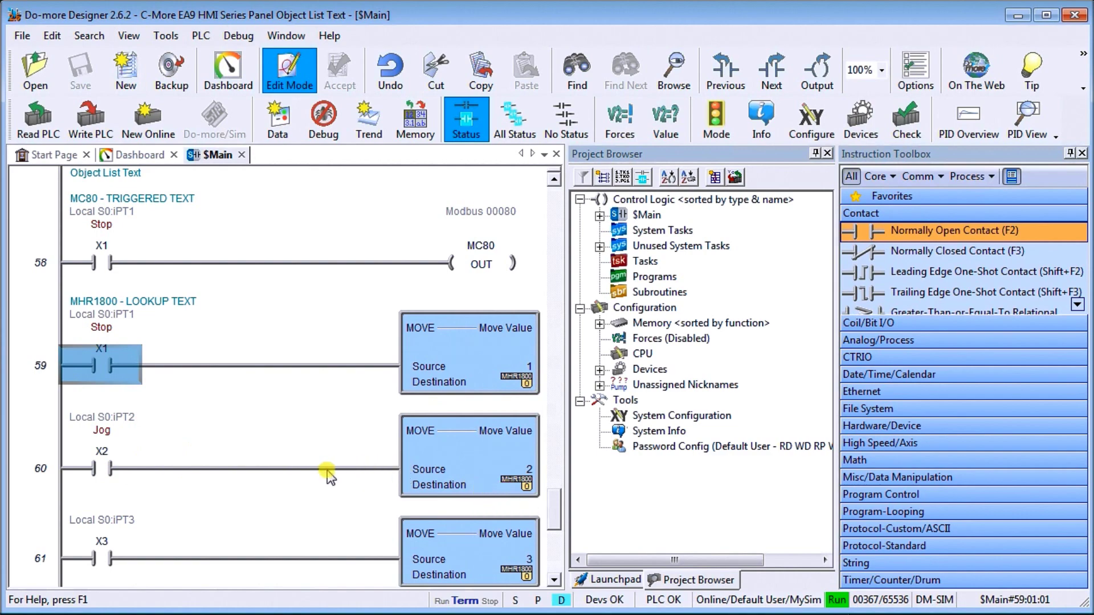
{"action": "scroll", "coordinate": [328, 477], "scroll_direction": "down", "scroll_amount": 2}
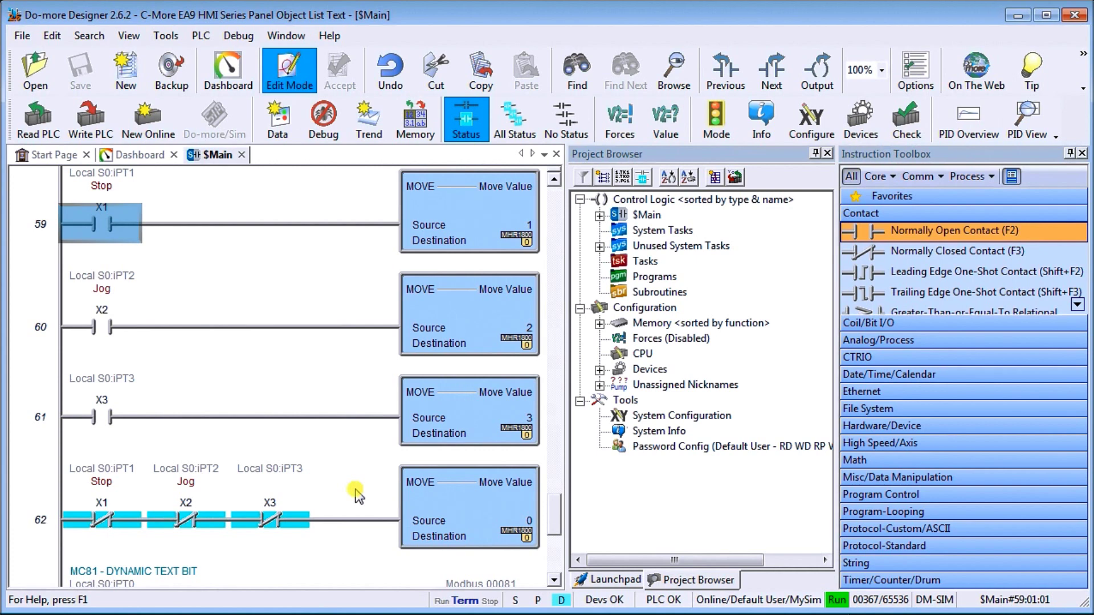
{"action": "left_click_drag", "start_coordinate": [555, 516], "coordinate": [555, 533]}
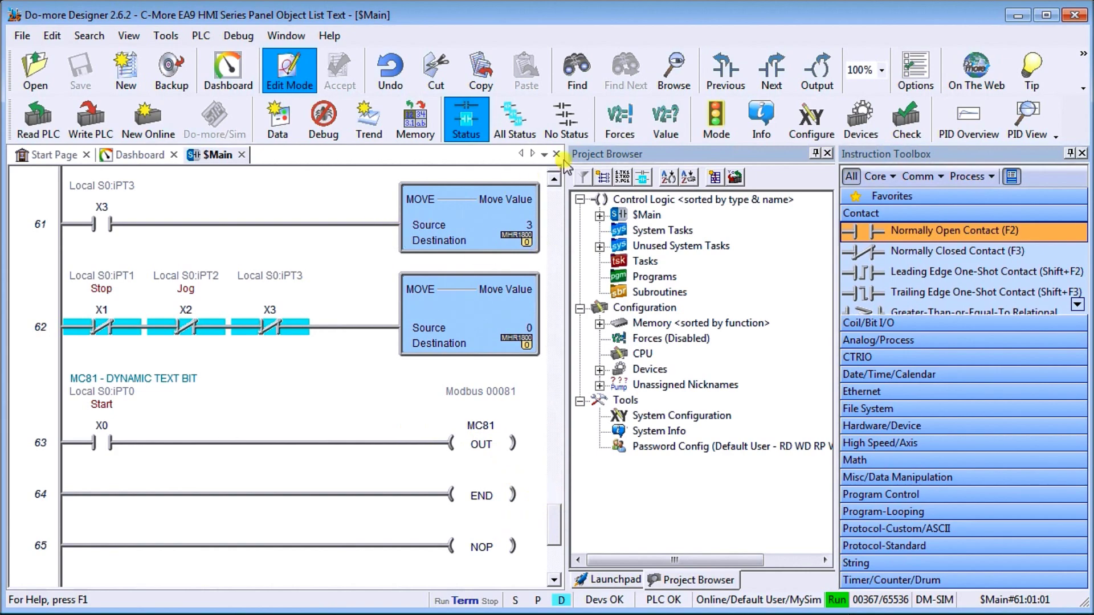
{"action": "left_click", "coordinate": [555, 181]}
{"action": "left_click", "coordinate": [555, 181]}
{"action": "left_click", "coordinate": [555, 181]}
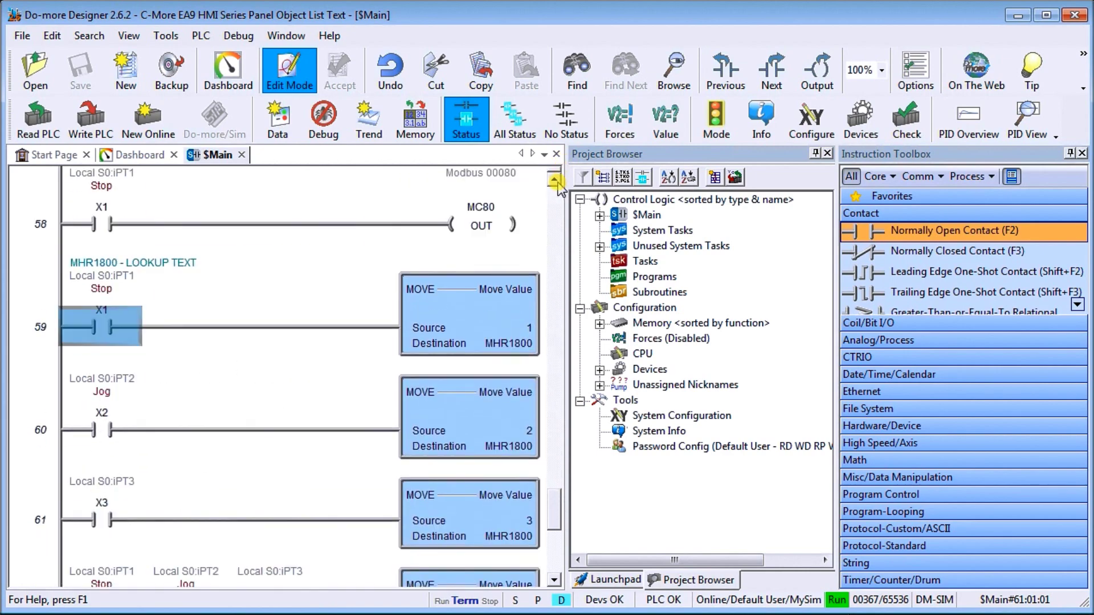
{"action": "left_click", "coordinate": [554, 181]}
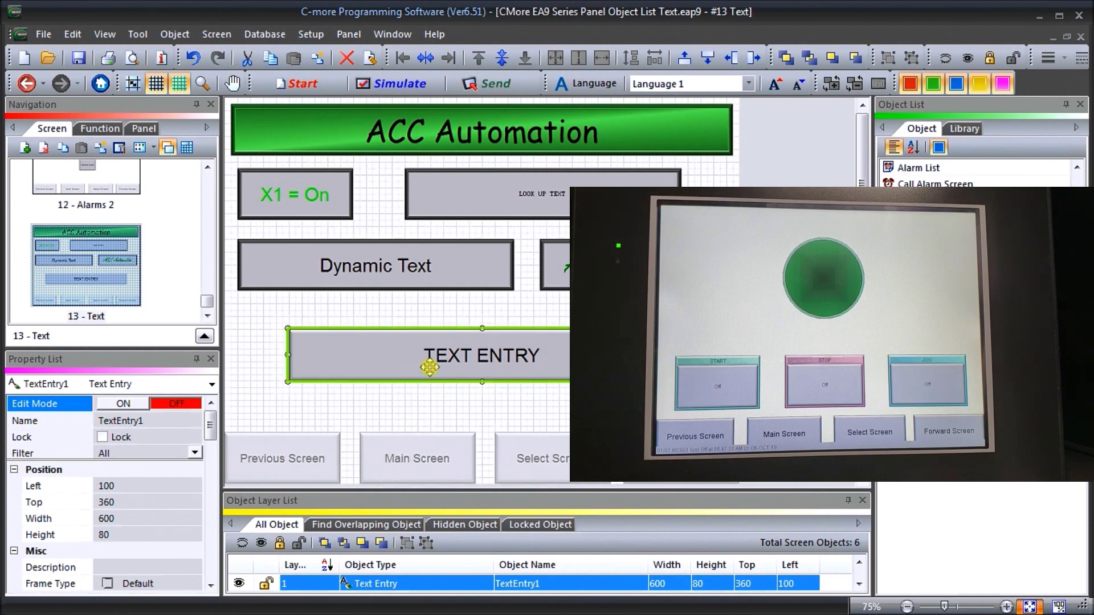
- Send the project to the panel via Ethernet, saving changes first, and acknowledge Transfer OK
{"action": "left_click", "coordinate": [504, 87]}
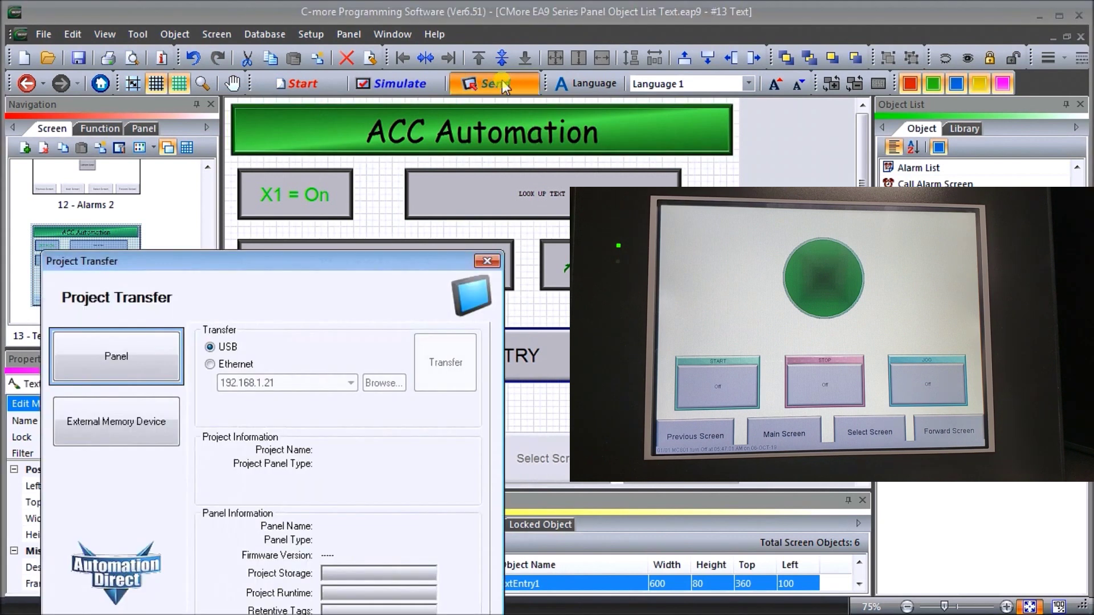
{"action": "left_click_drag", "start_coordinate": [316, 261], "coordinate": [320, 122]}
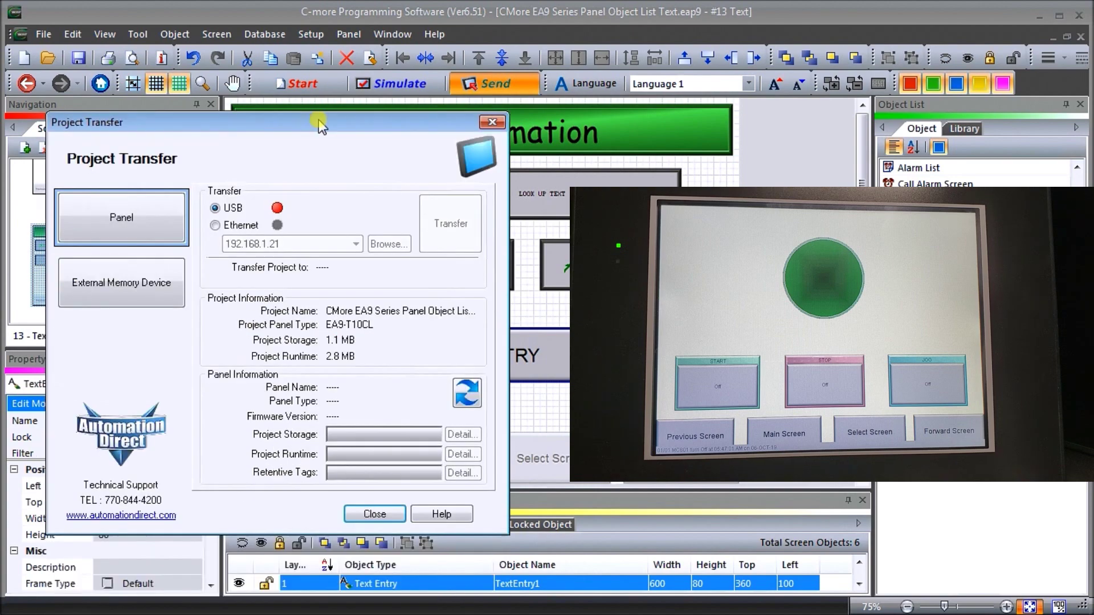
{"action": "left_click", "coordinate": [245, 224]}
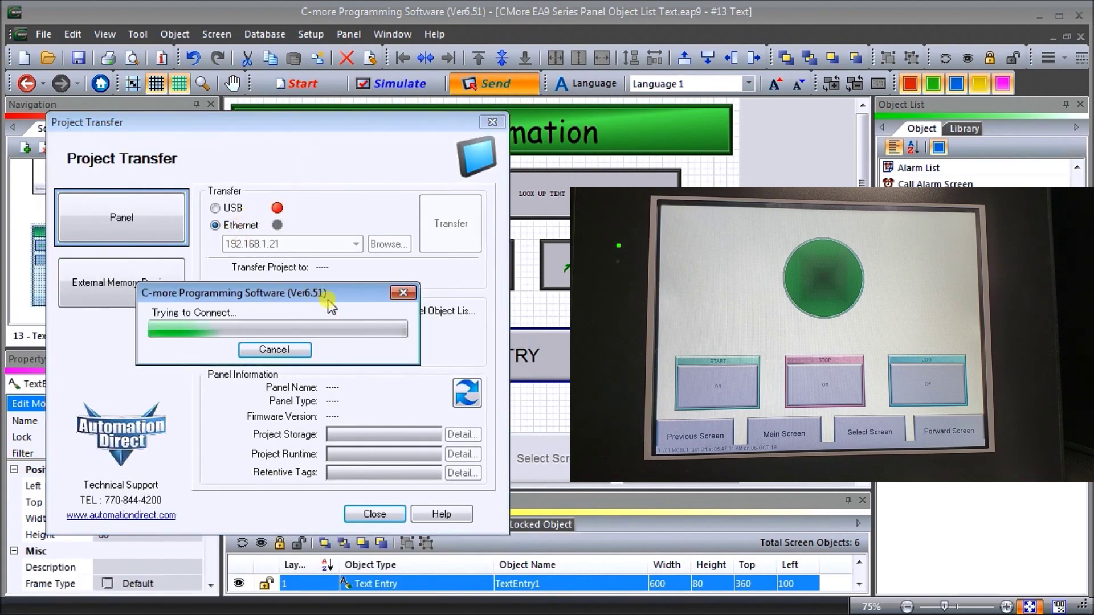
{"action": "left_click", "coordinate": [465, 231]}
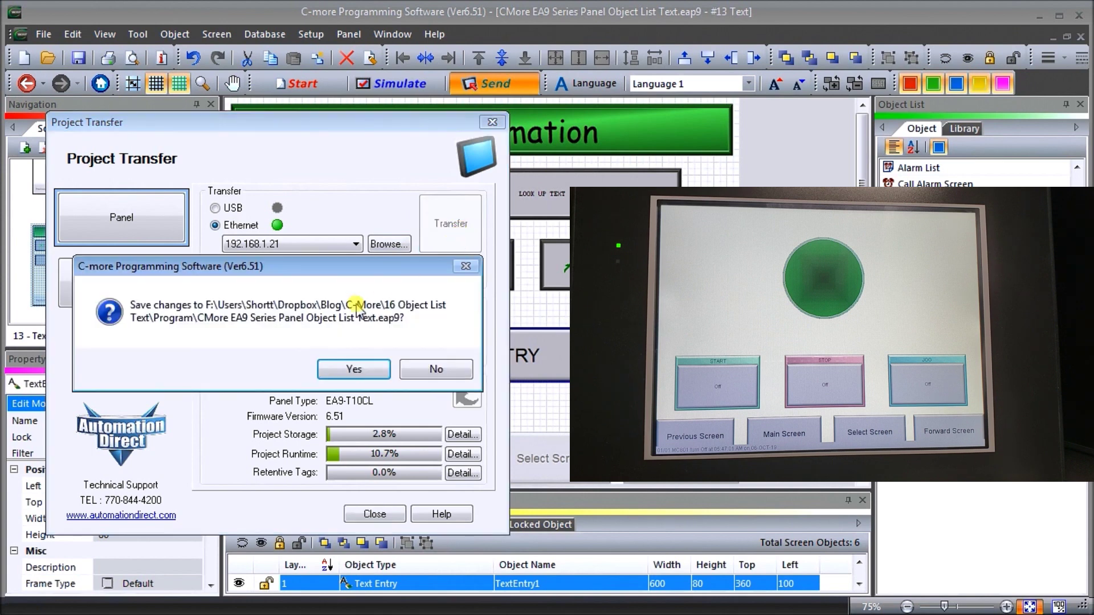
{"action": "left_click", "coordinate": [345, 369]}
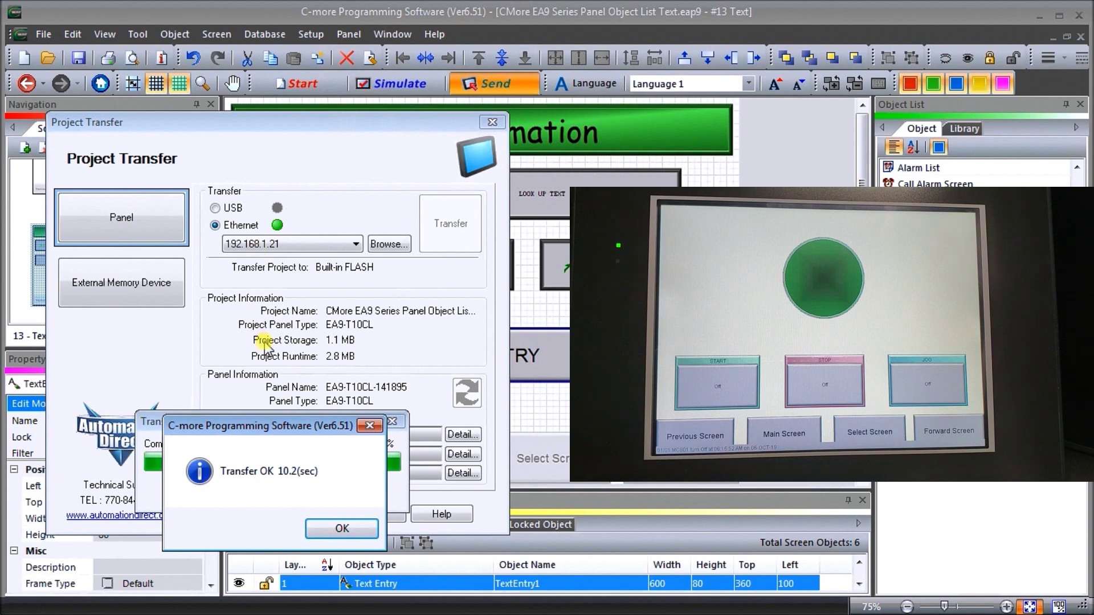
{"action": "left_click", "coordinate": [342, 531]}
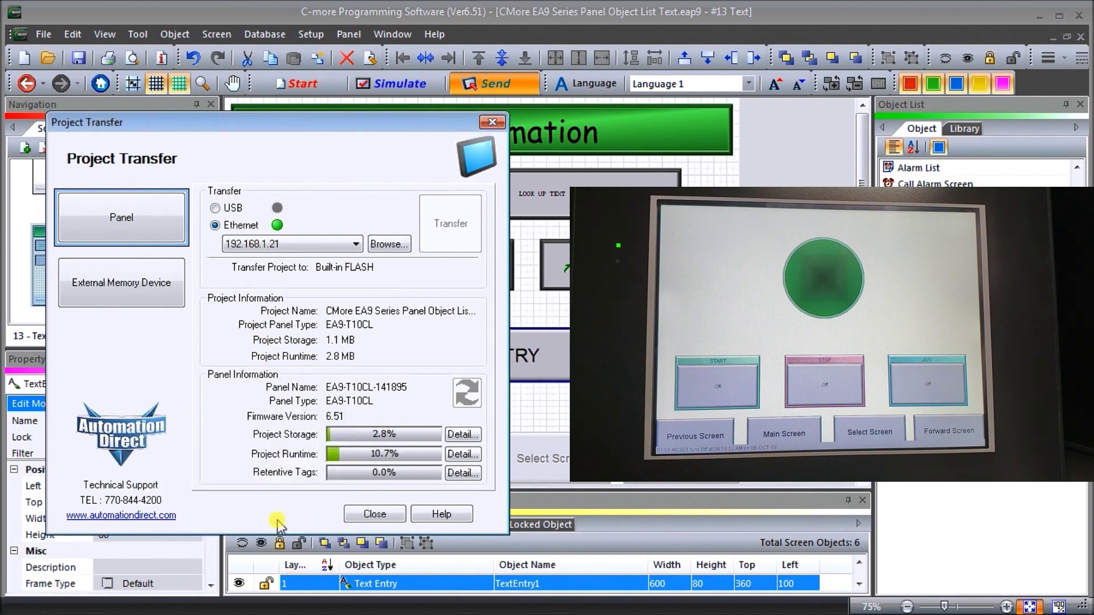
{"action": "left_click", "coordinate": [371, 515]}
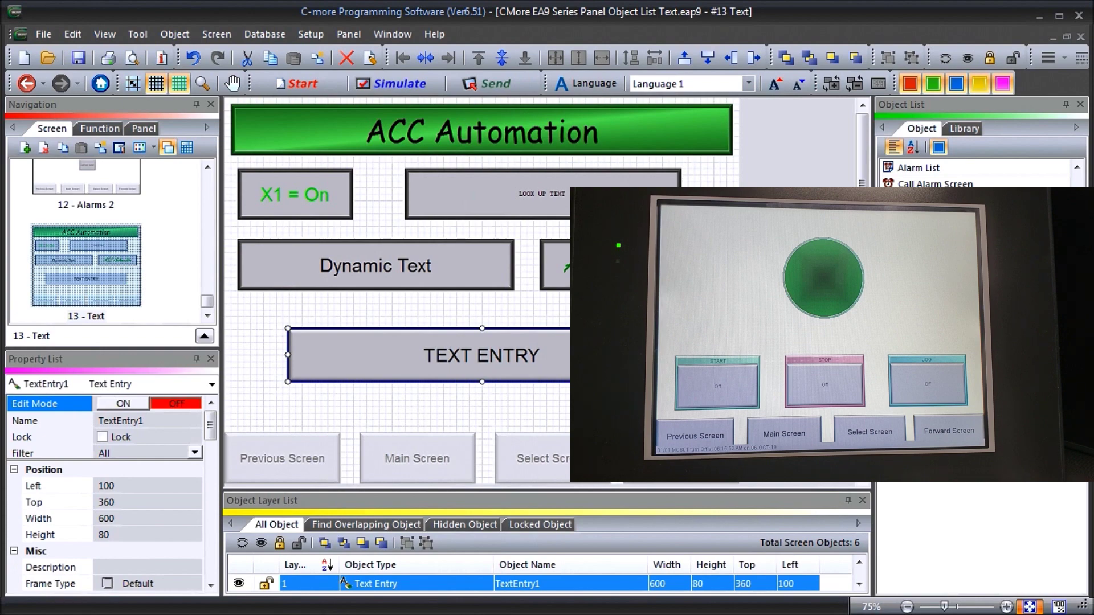
- Switch to the Do-more ladder program, then to the Do-more Simulator window
{"action": "key", "text": "alt+Tab"}
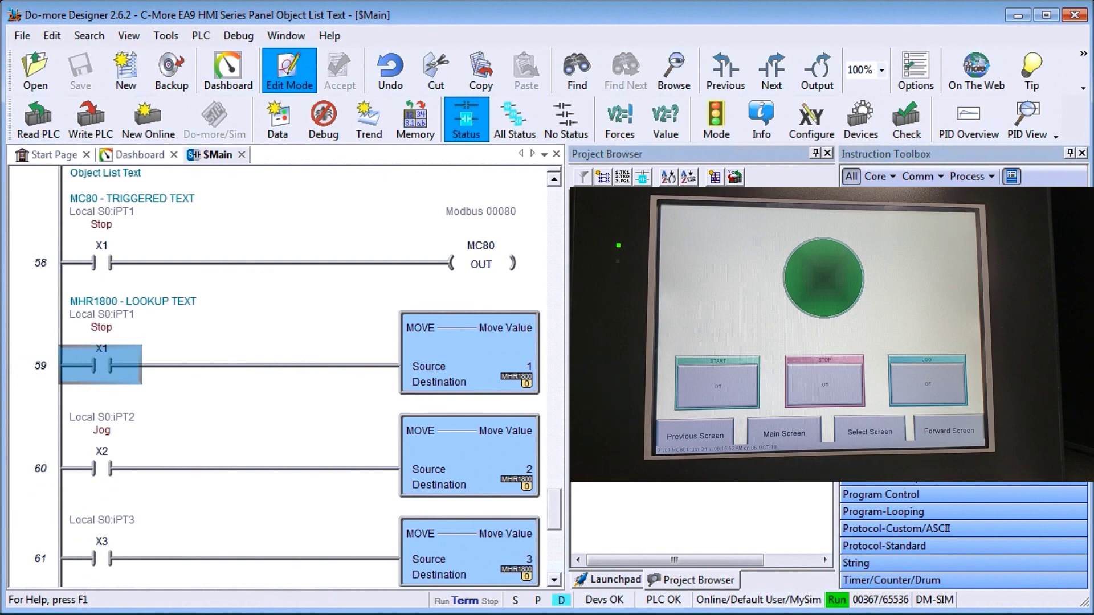
{"action": "key", "text": "alt+Tab"}
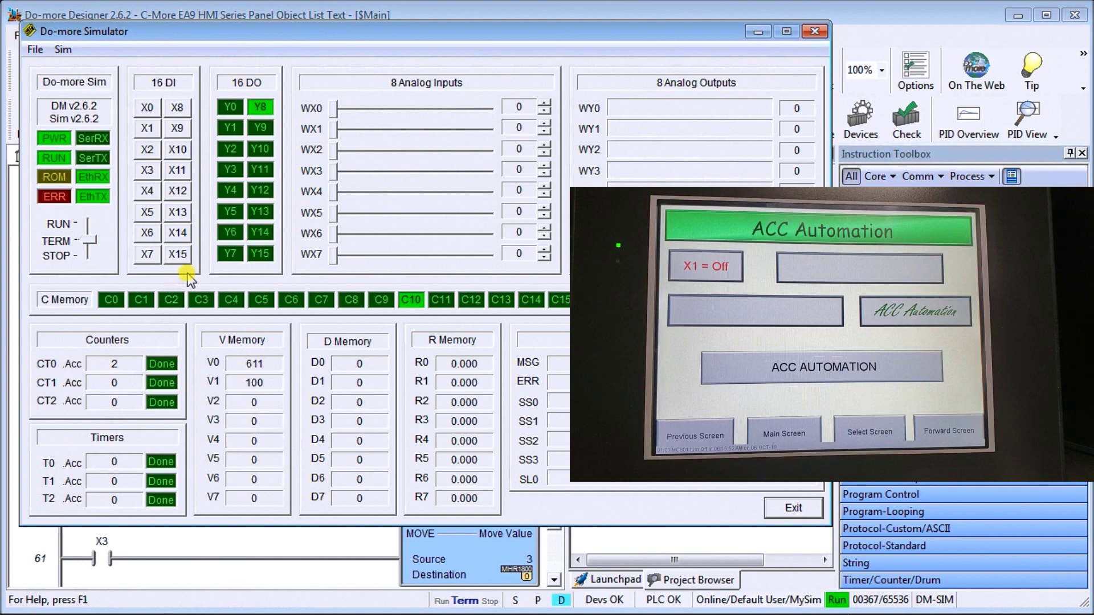
- Toggle X1 to flip the triggered text and X2 to show lookup message 2, then clear both
{"action": "left_click", "coordinate": [149, 131]}
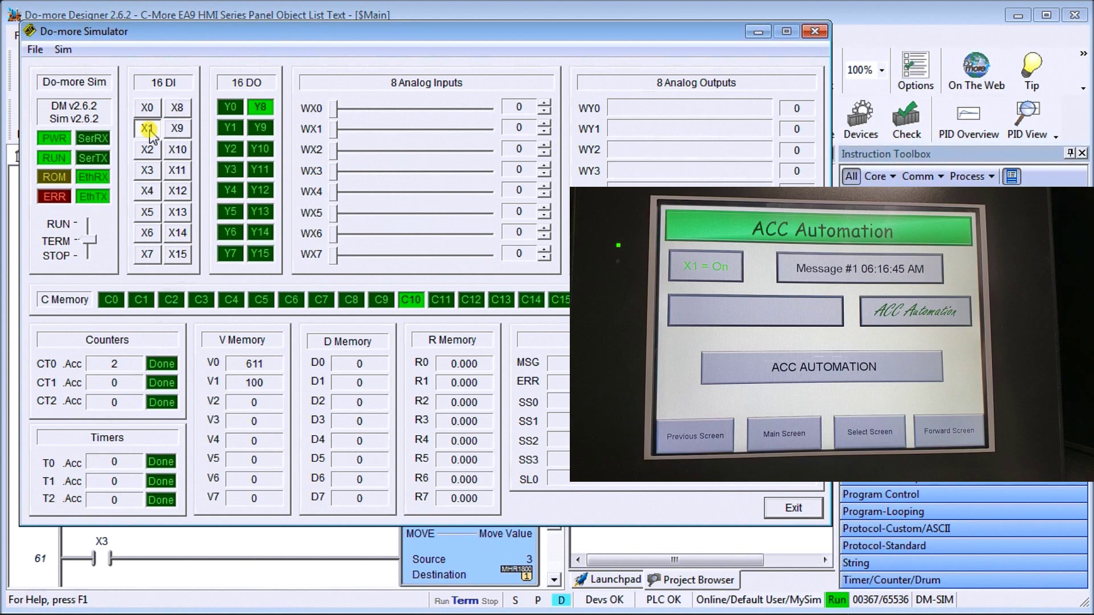
{"action": "left_click", "coordinate": [150, 131]}
{"action": "left_click", "coordinate": [150, 130]}
{"action": "left_click", "coordinate": [149, 152]}
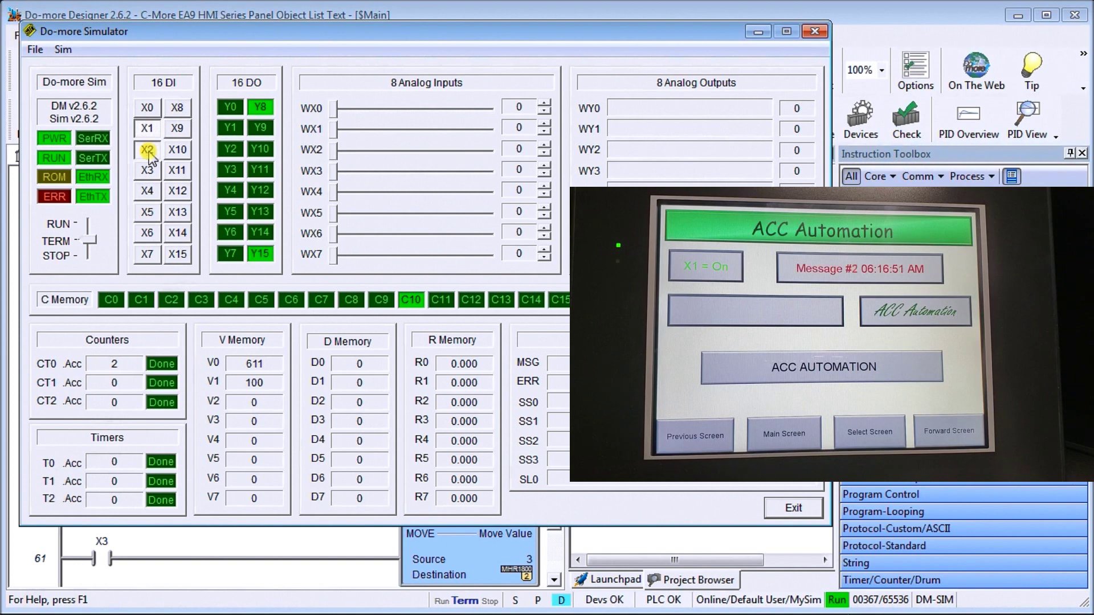
{"action": "left_click", "coordinate": [148, 129]}
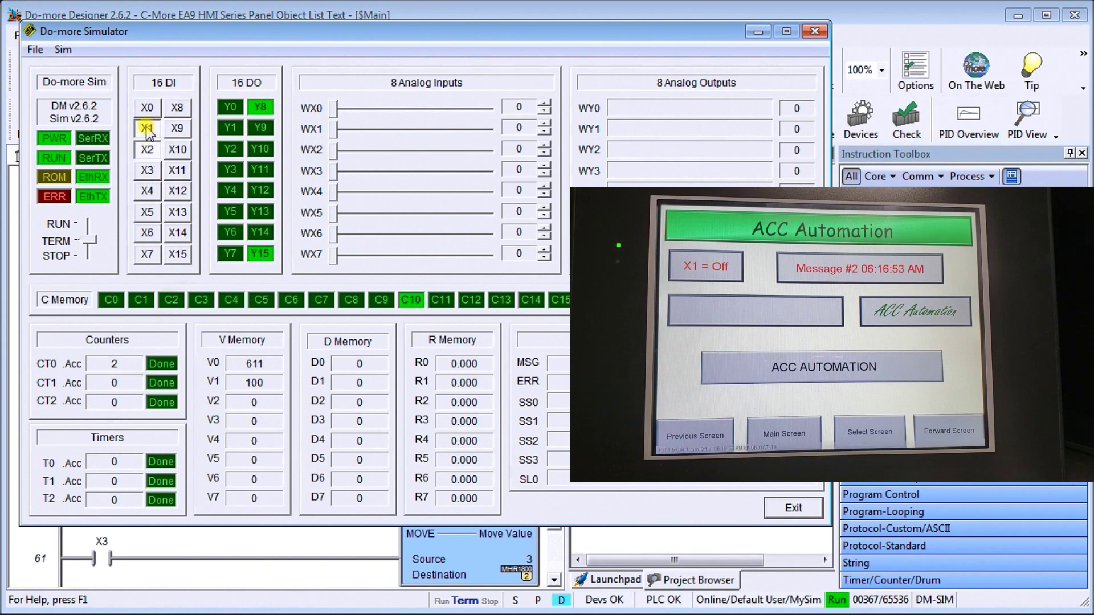
{"action": "left_click", "coordinate": [149, 152]}
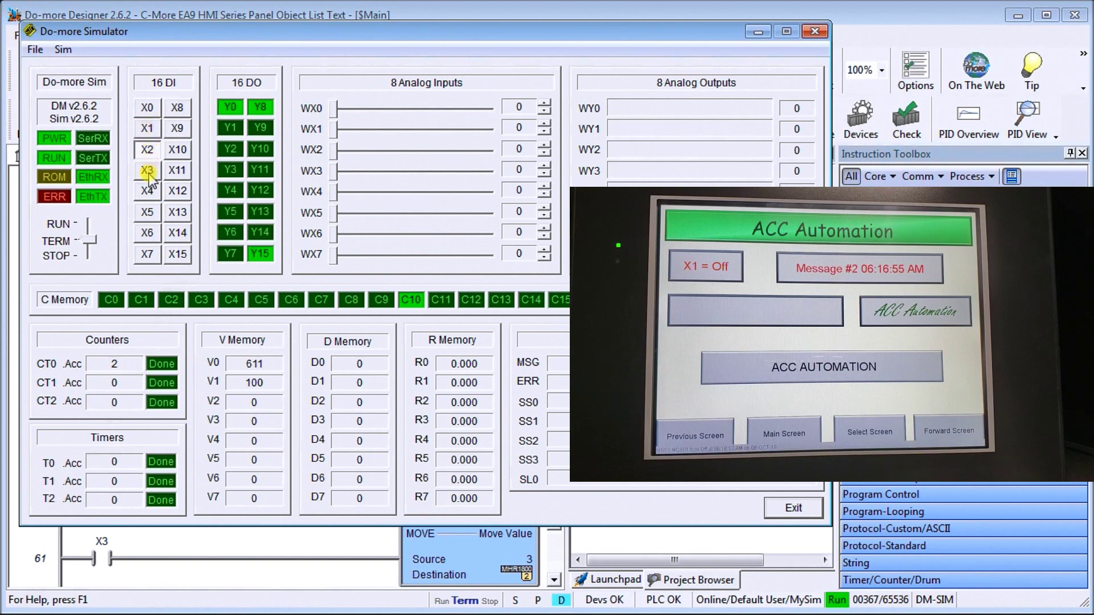
- Show lookup message 3 with X3, then turn on X1 and X0 for X1 = On and ACC AUTOMATION
{"action": "left_click", "coordinate": [147, 171]}
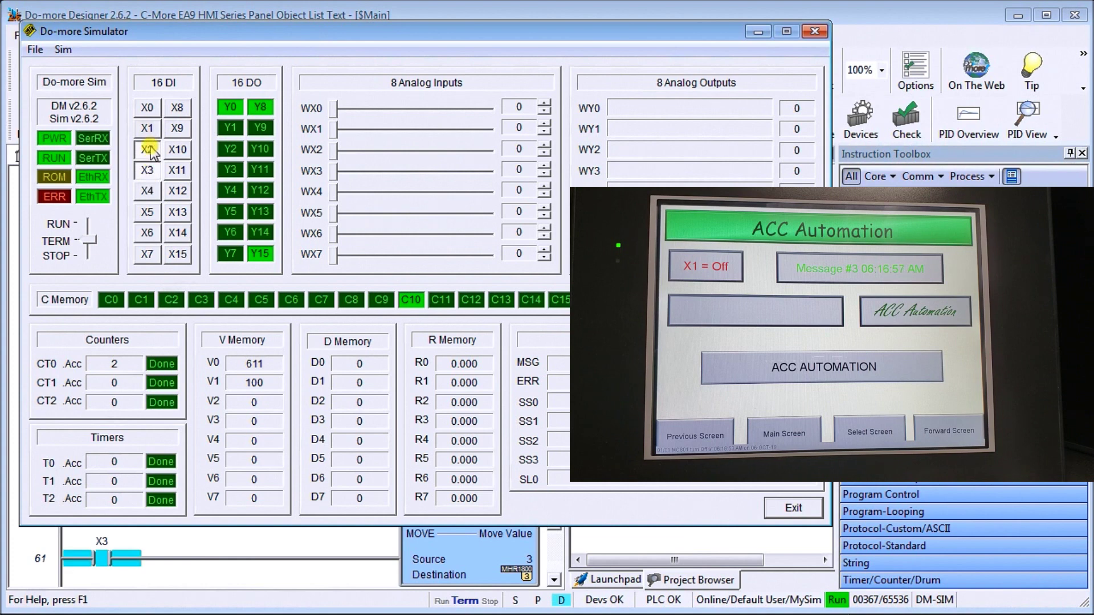
{"action": "left_click", "coordinate": [150, 152]}
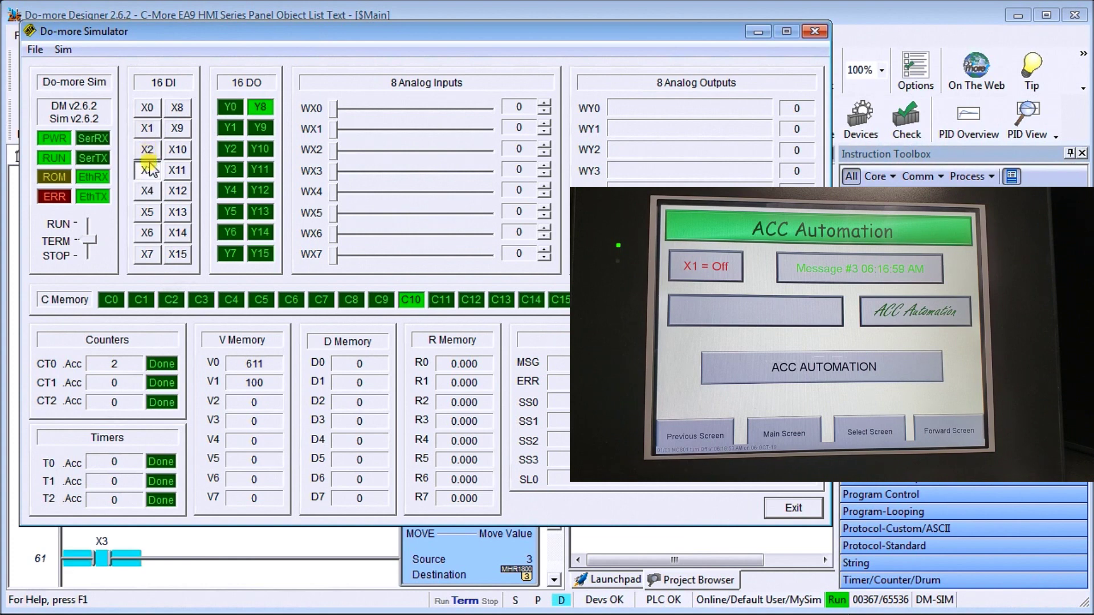
{"action": "left_click", "coordinate": [149, 170]}
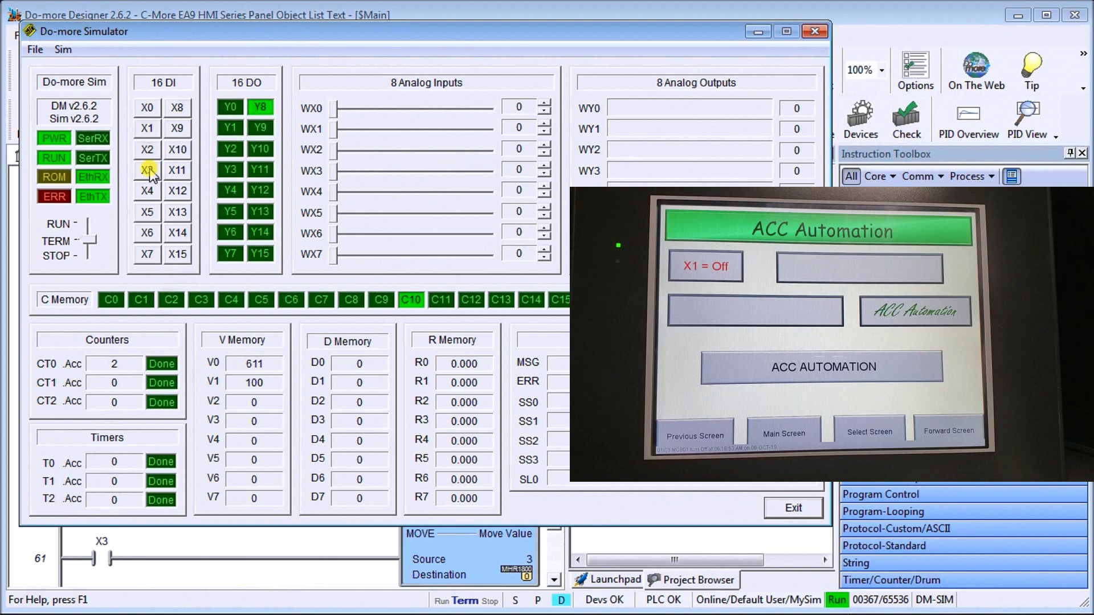
{"action": "left_click", "coordinate": [148, 108]}
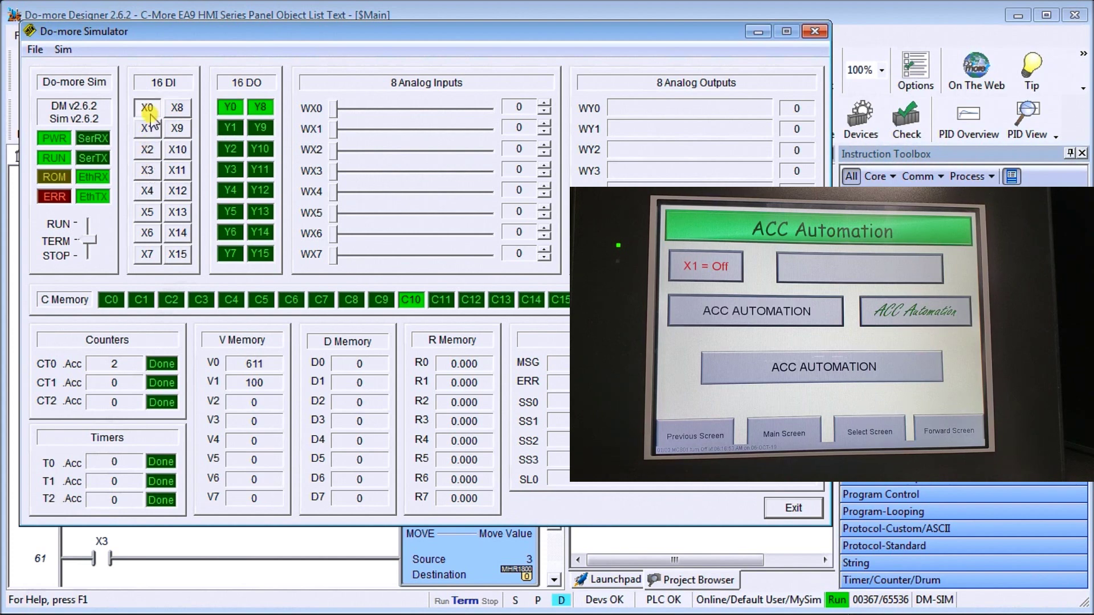
{"action": "left_click", "coordinate": [149, 114]}
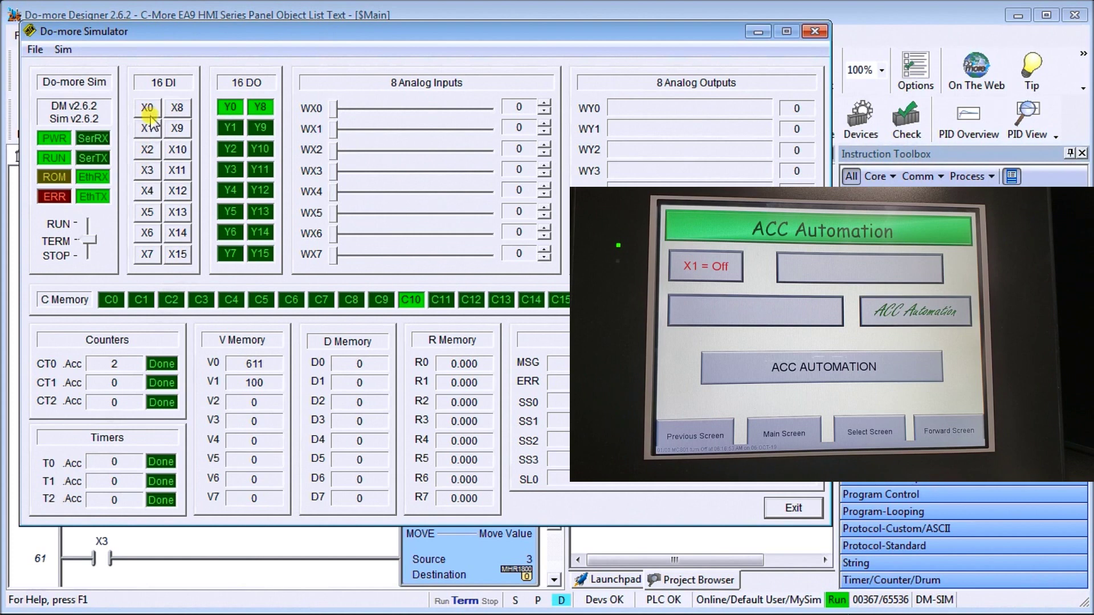
{"action": "left_click", "coordinate": [149, 130]}
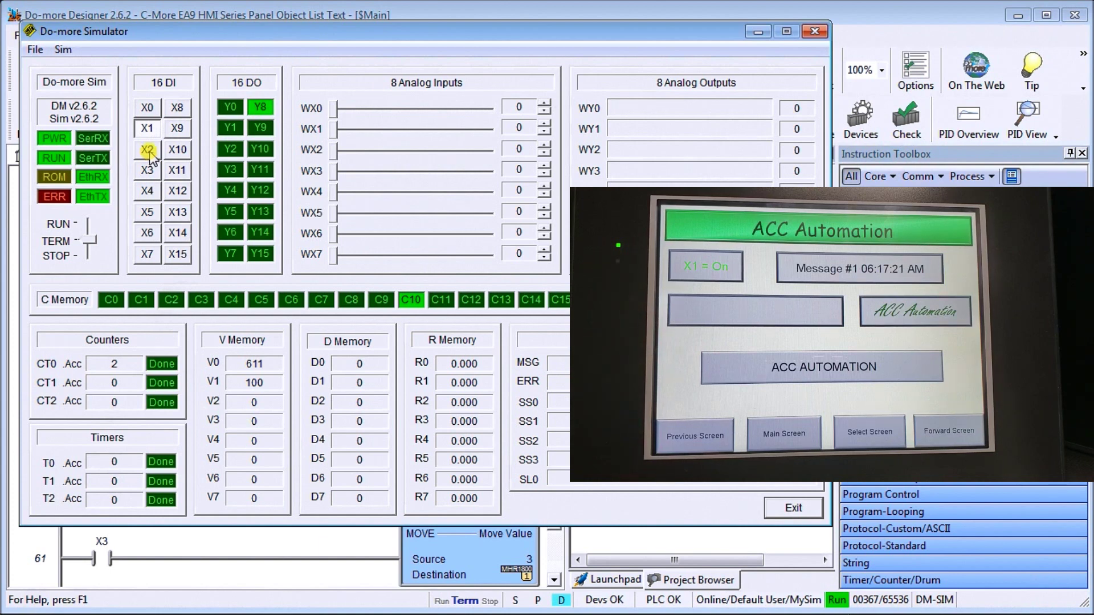
{"action": "left_click", "coordinate": [147, 107]}
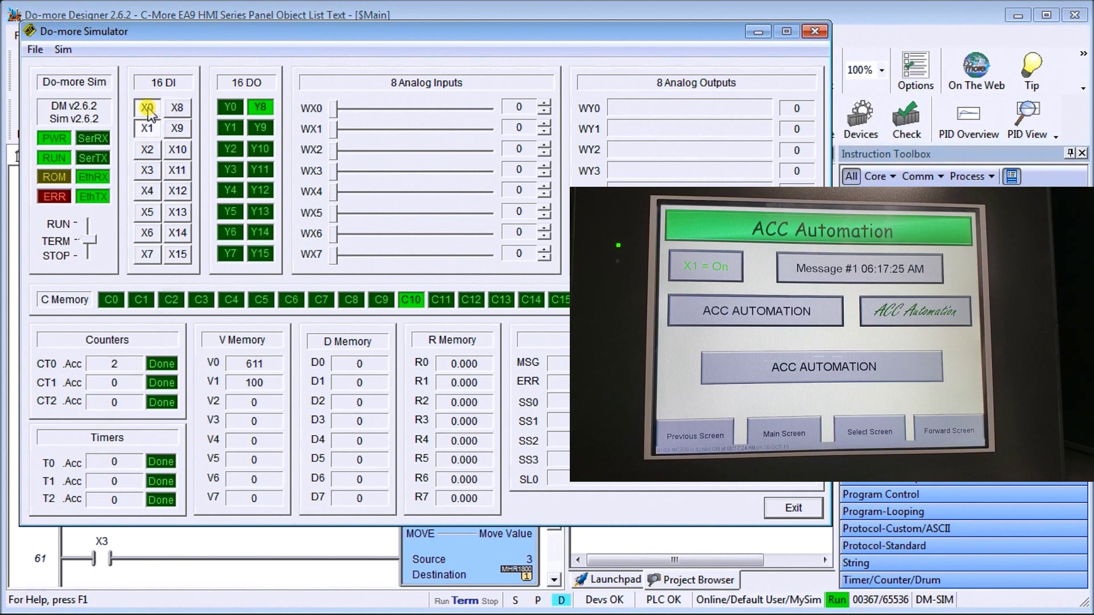